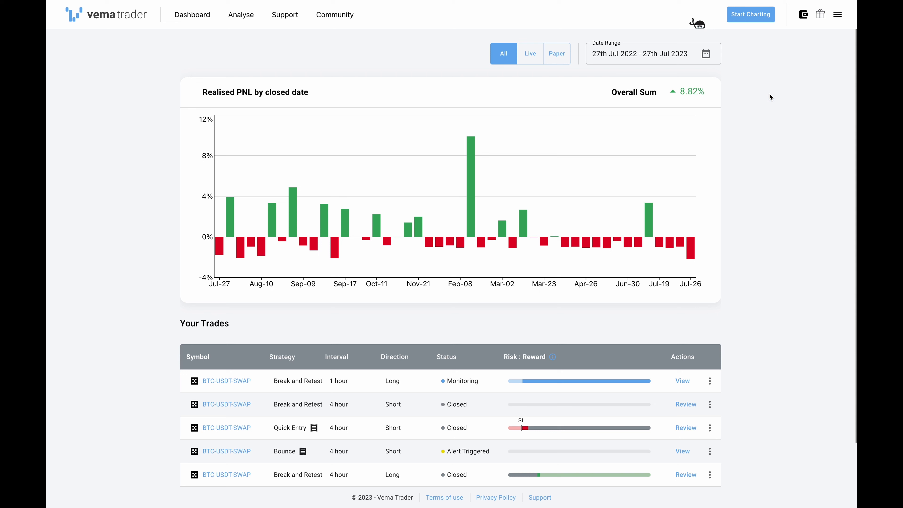
- Make the journal mandatory on trade setup in the account settings and save the changes
left_click(838, 16)
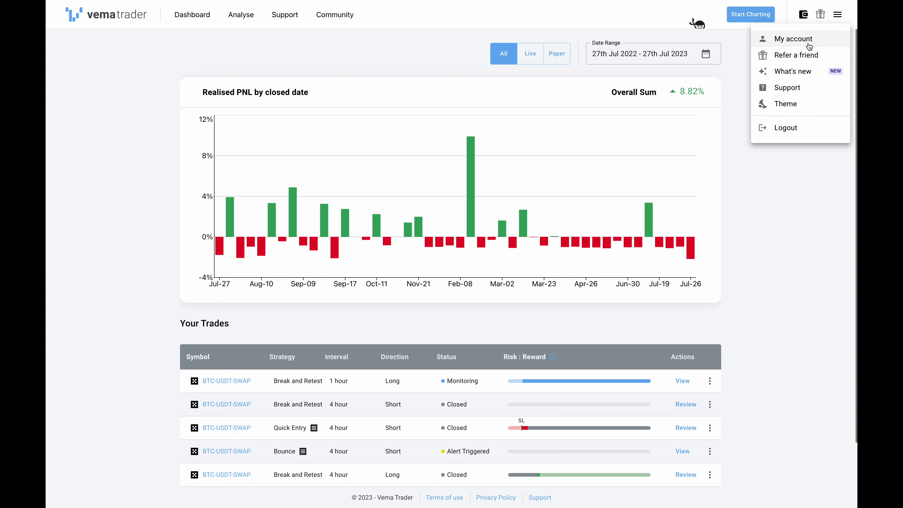
left_click(819, 41)
left_click(303, 82)
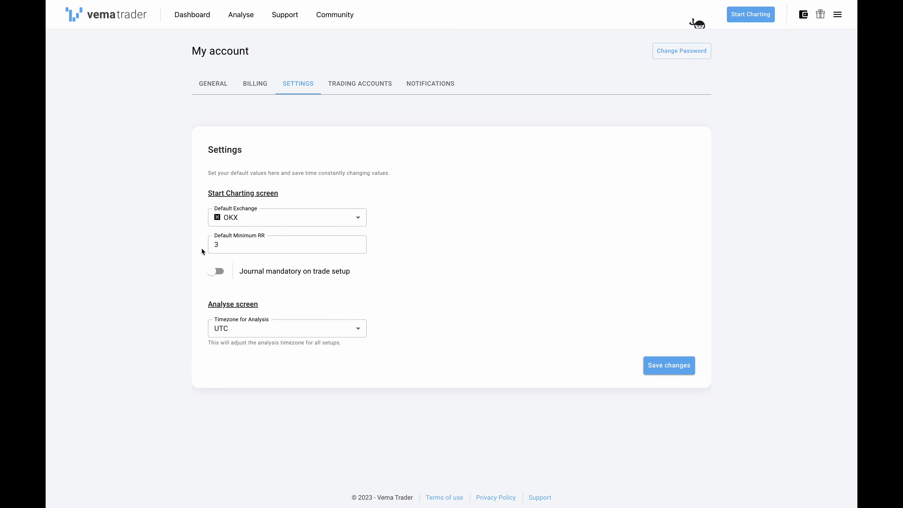
left_click(220, 272)
left_click(653, 364)
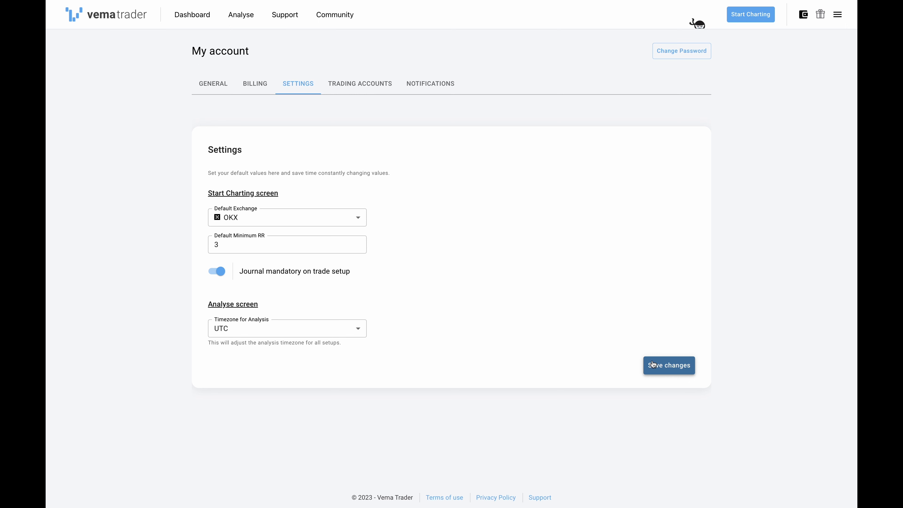
- Start charting and draw a horizontal trend line on BTC-USDT-SWAP at about 29620.5, from 21 Jun to 31 Jul
left_click(743, 13)
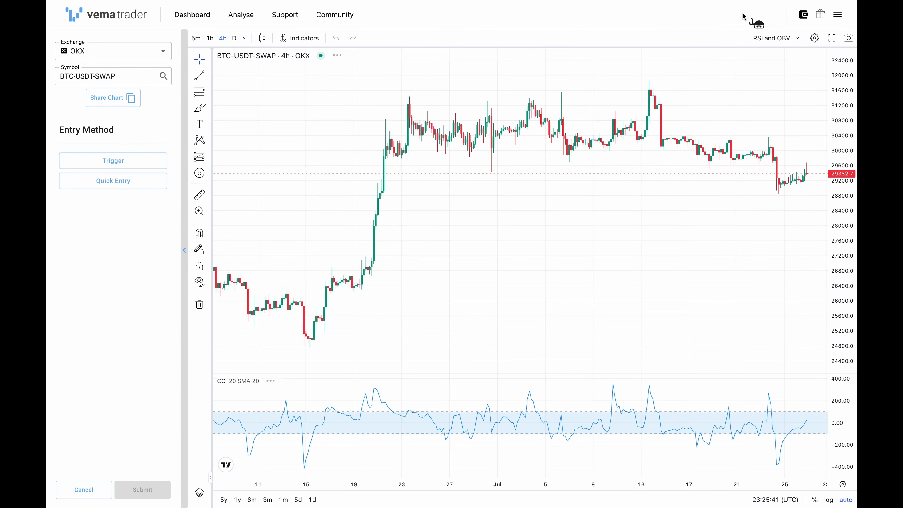
scroll(623, 165, "right", 5)
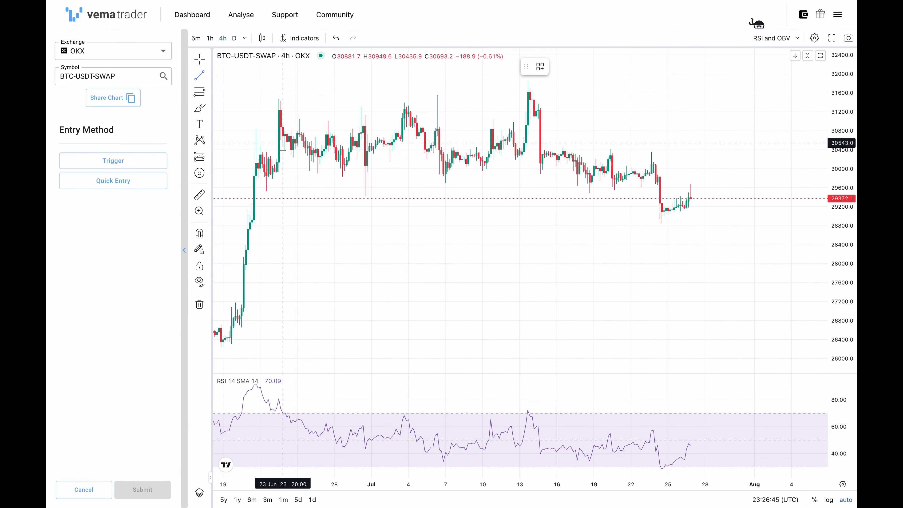
left_click(253, 186)
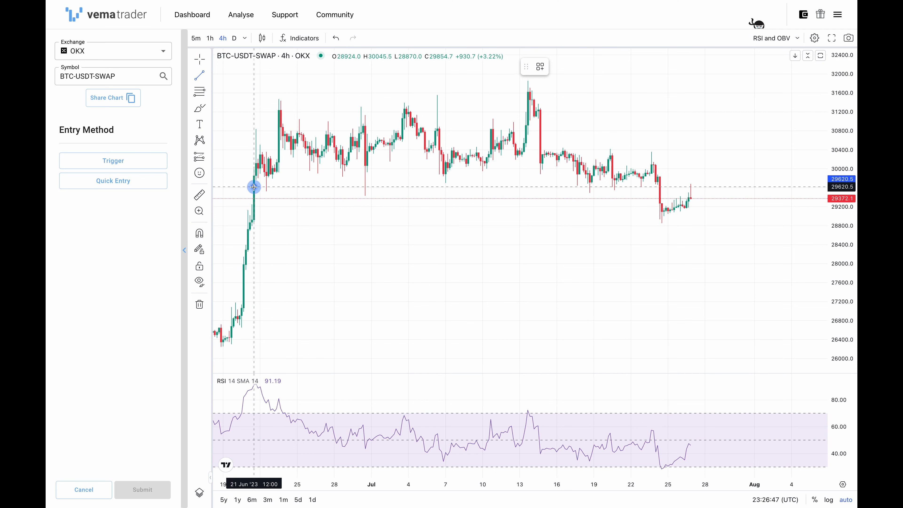
left_click(746, 186)
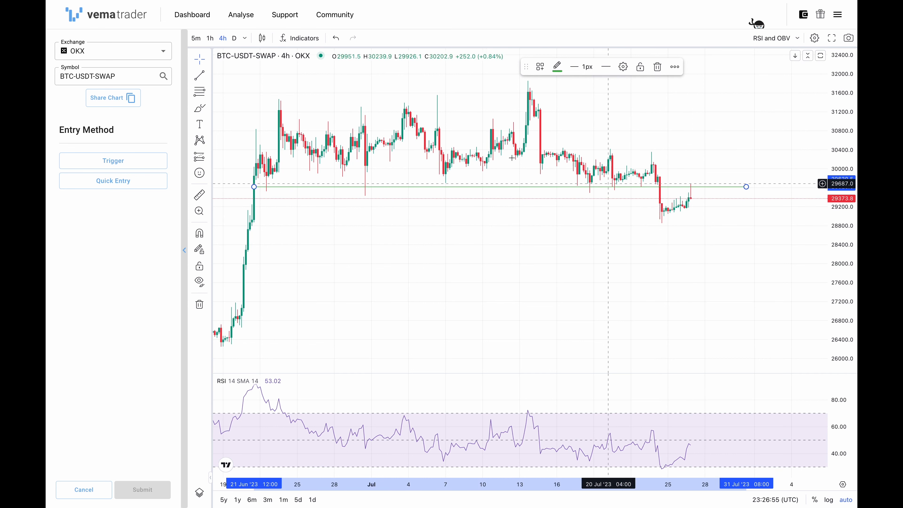
- Add a trigger as a descending trend line from about 31180 on 13 Jul to about 28950 in early August
left_click(156, 160)
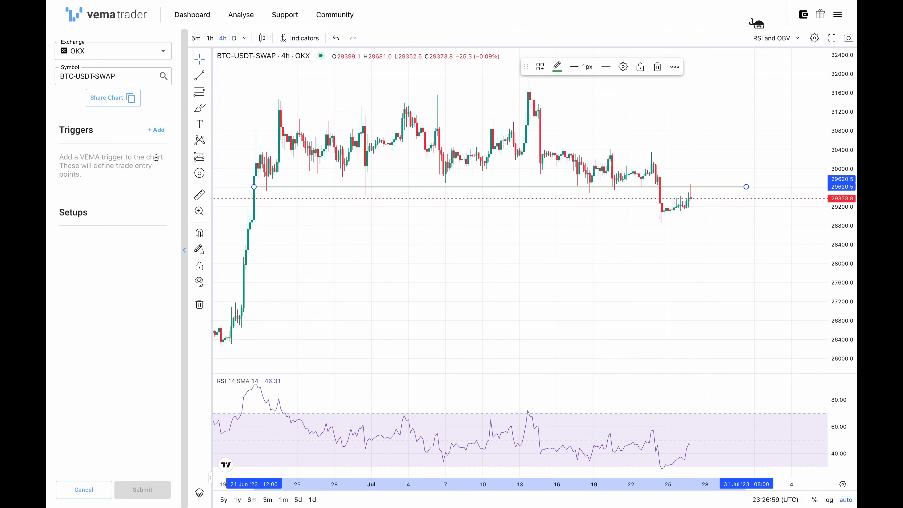
left_click(159, 132)
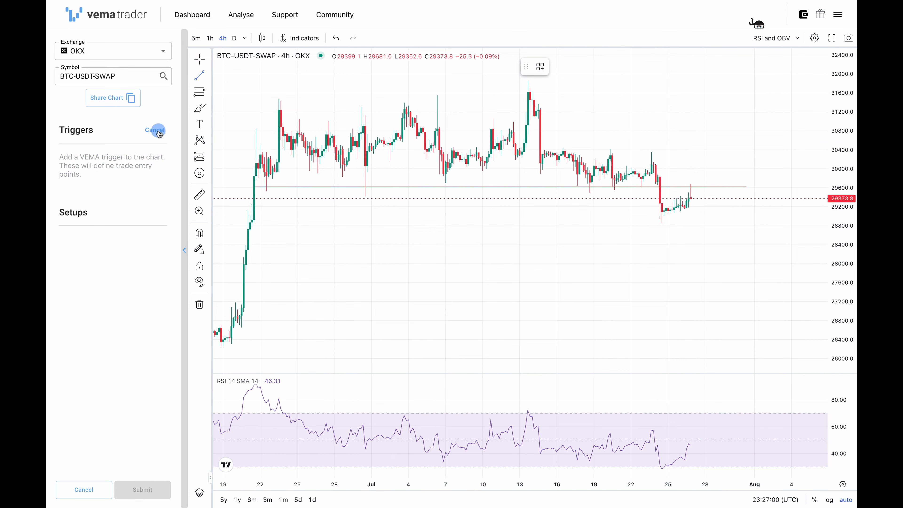
left_click(526, 113)
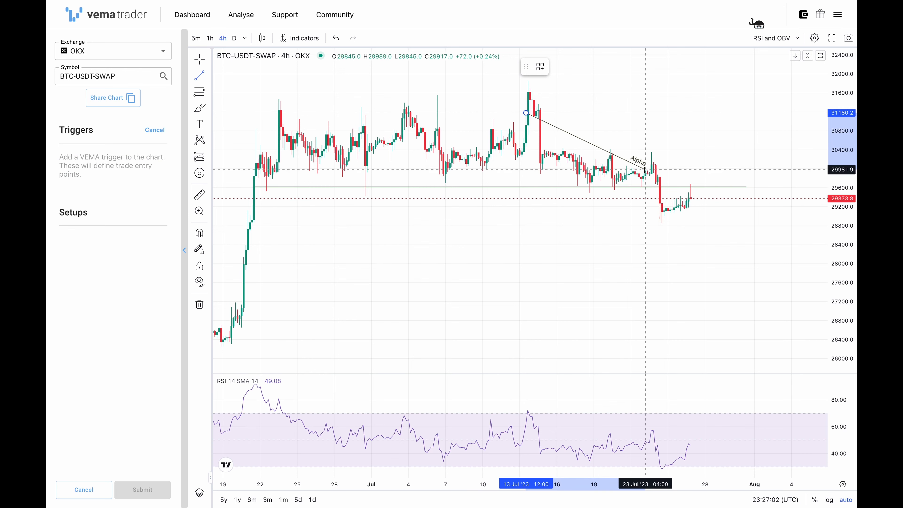
left_click(783, 218)
left_click(752, 161)
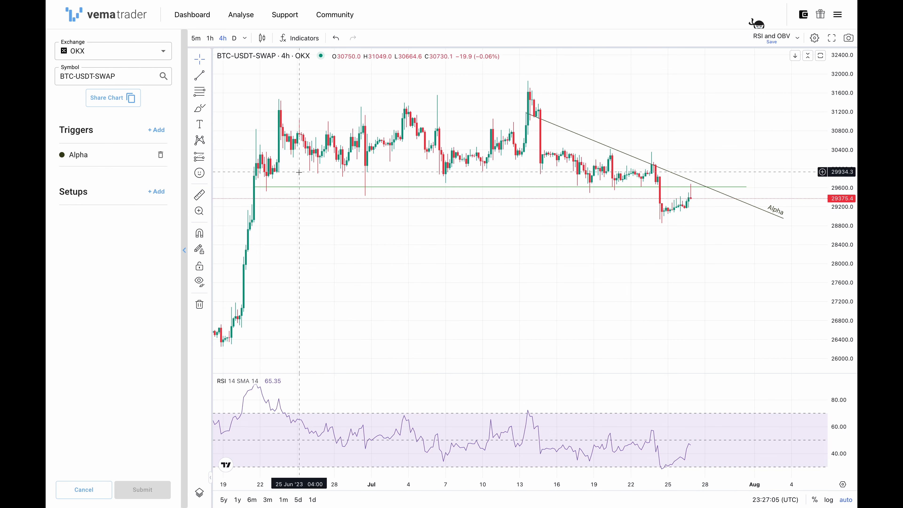
- Add a paper setup for the Alpha trigger with direction Short and strategy Bounce
left_click(156, 192)
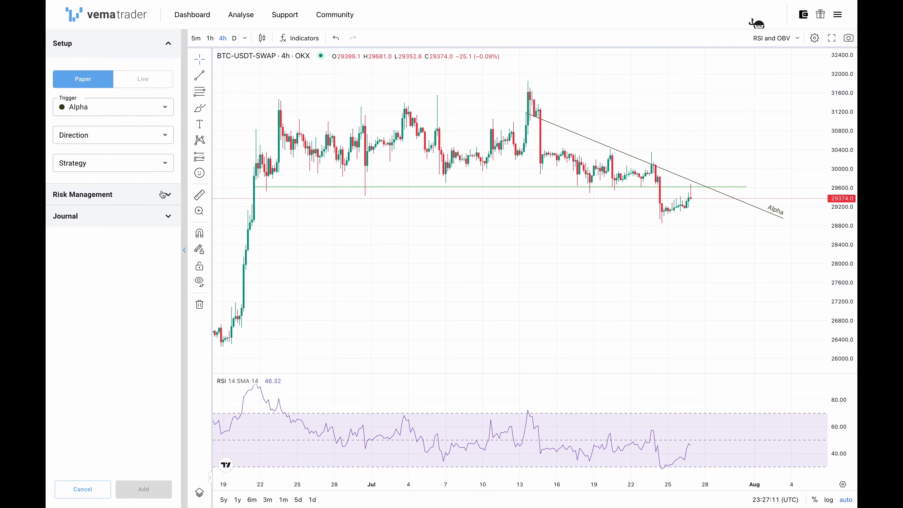
scroll(692, 181, "up", 3)
scroll(692, 182, "up", 5)
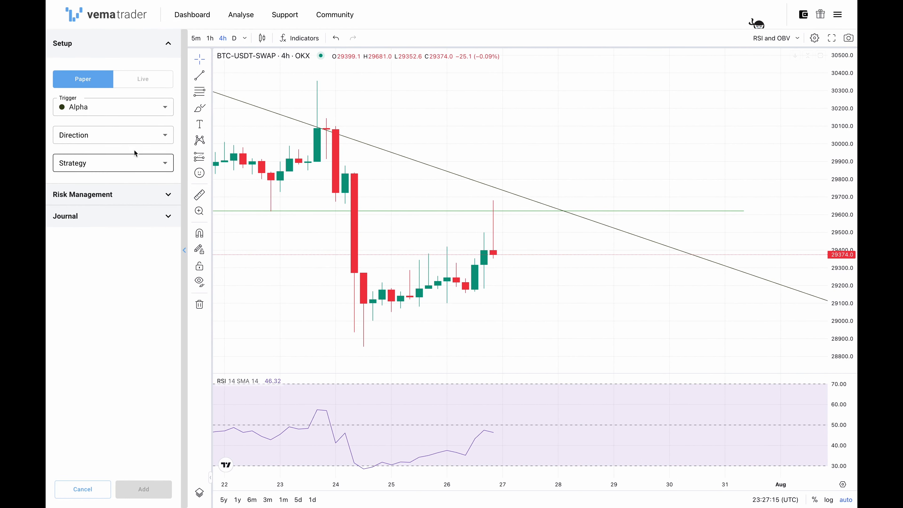
left_click(126, 138)
left_click(95, 173)
left_click(99, 165)
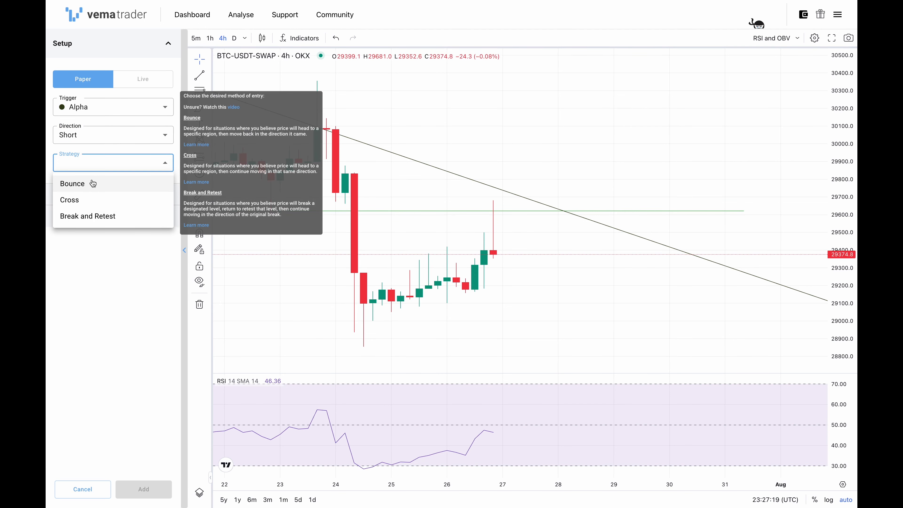
left_click(93, 183)
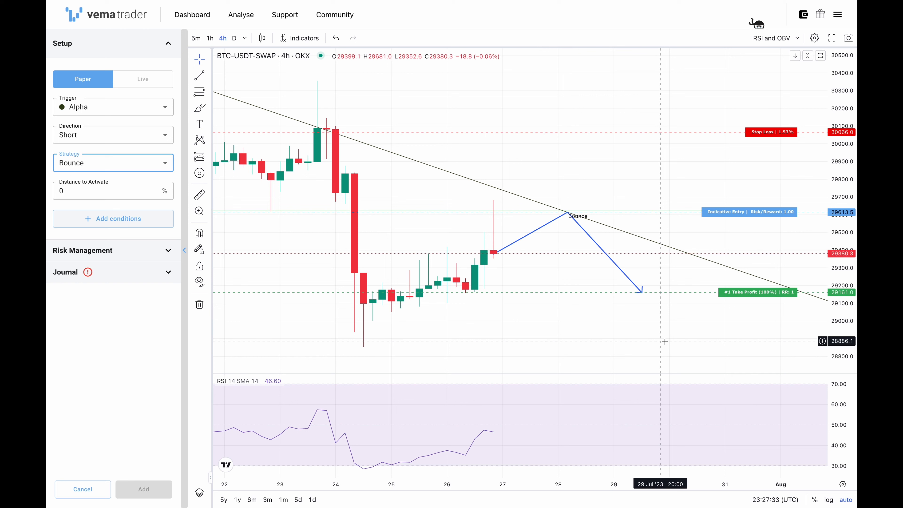
- Move the stop loss to about 29698.7 and the take profit to about 28988 on the chart
left_click(771, 137)
left_click_drag(771, 138, 759, 198)
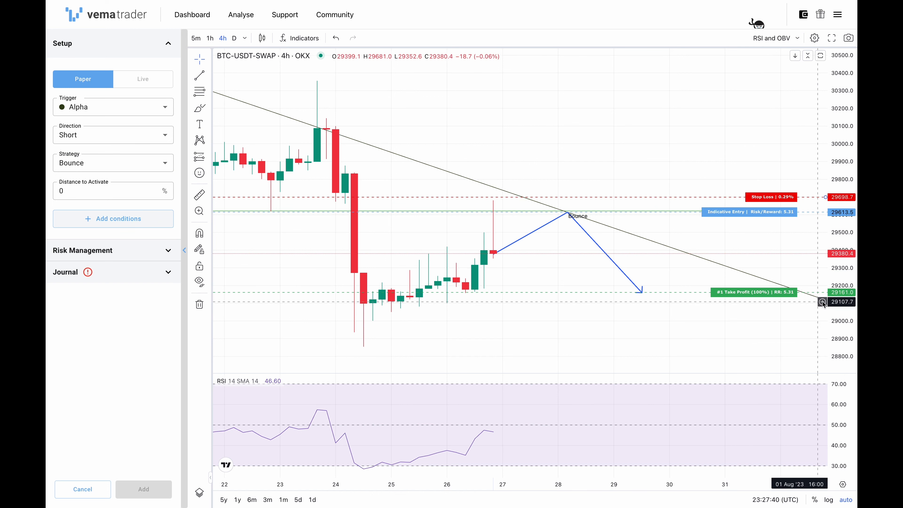
left_click_drag(757, 293, 757, 323)
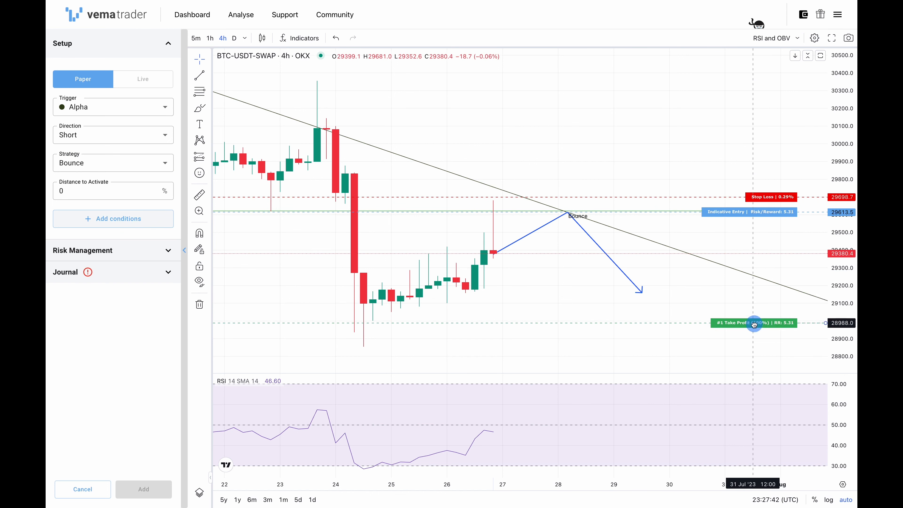
- Add a Distance to Confirm condition of 0.8% to the bounce setup
left_click(130, 225)
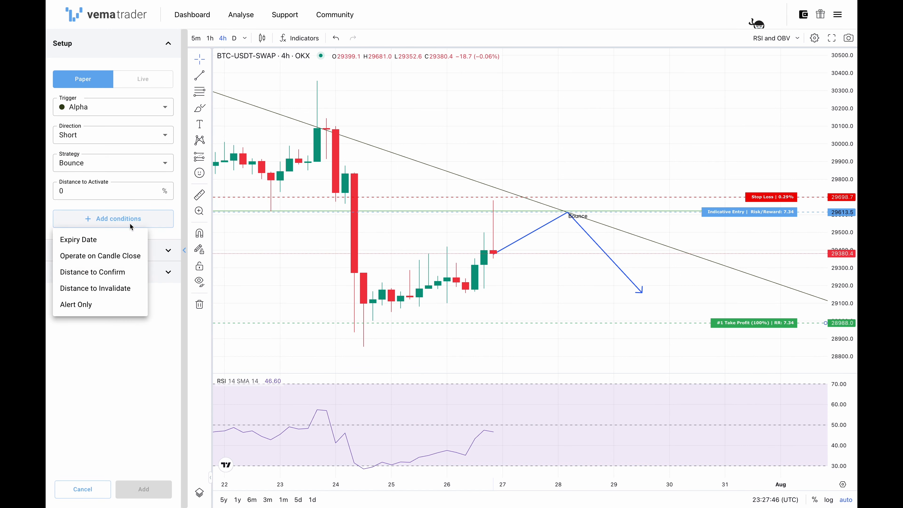
left_click(133, 272)
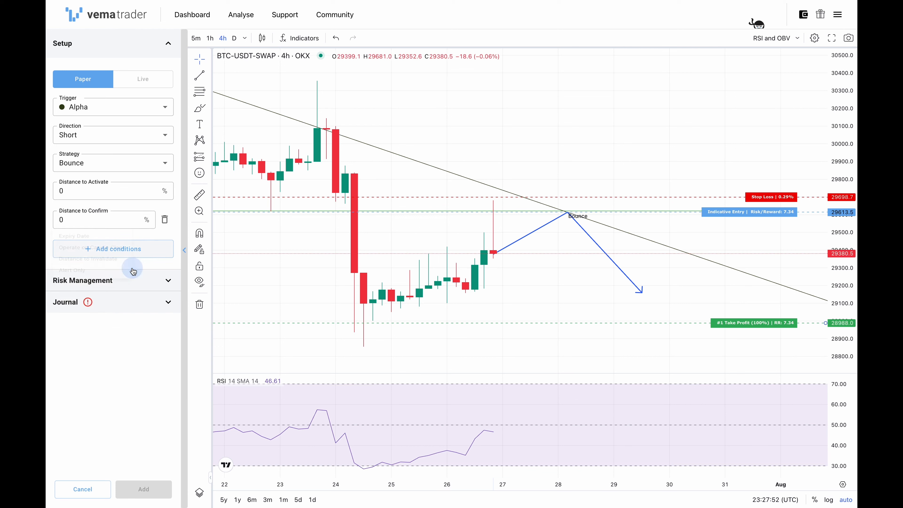
left_click(89, 224)
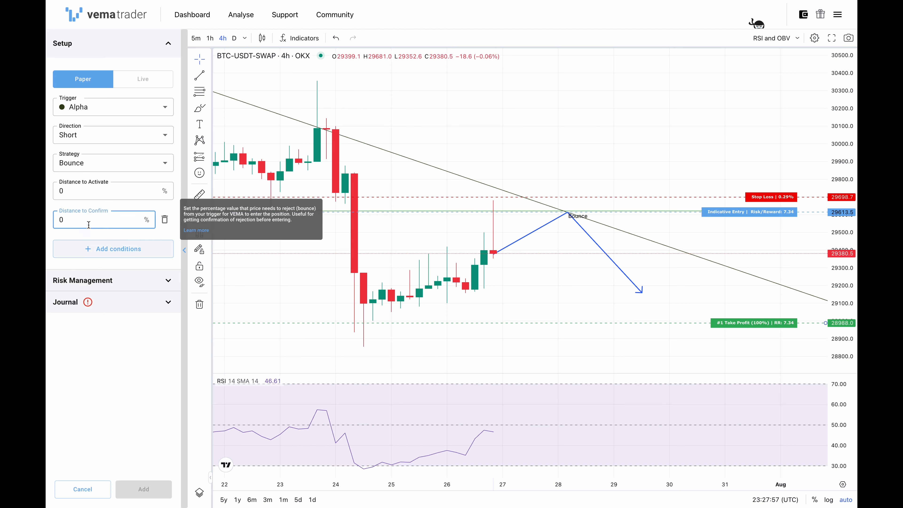
type(".8")
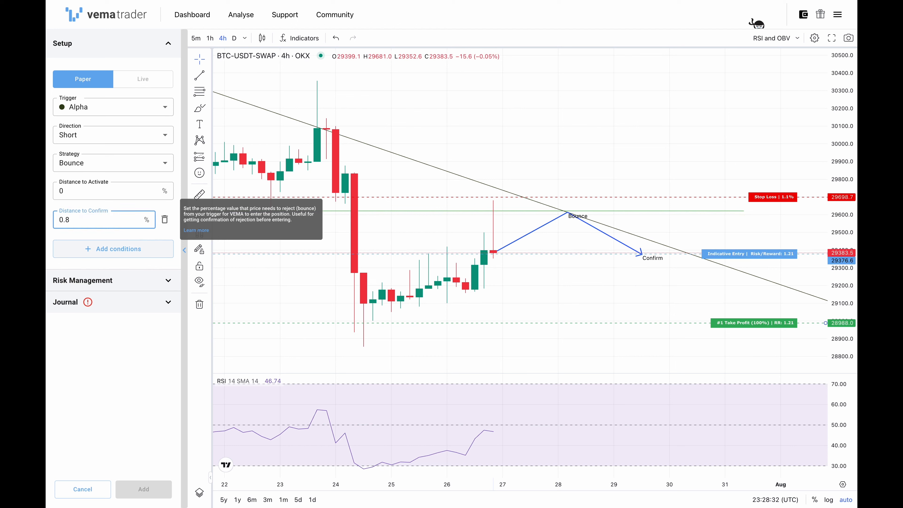
left_click(86, 360)
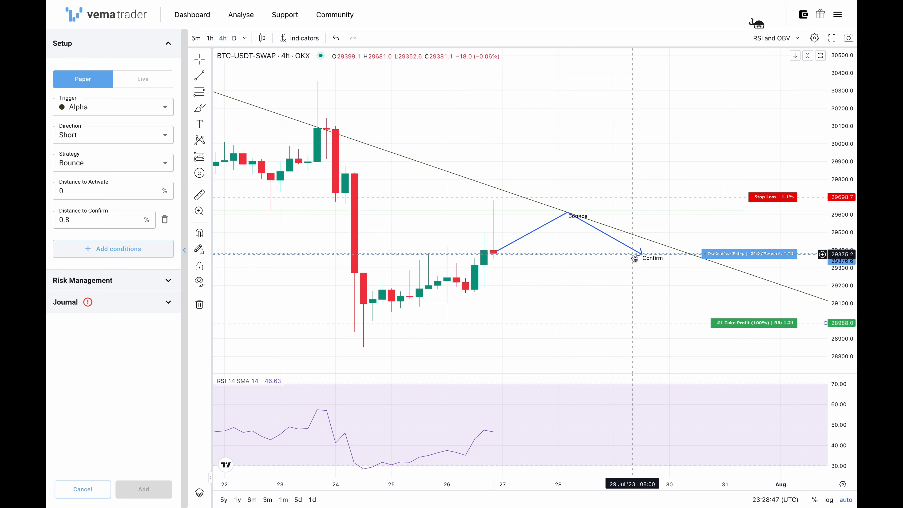
- Lower the take profit level to about 27809.9 on the chart
left_click_drag(833, 167, 829, 303)
left_click_drag(773, 272, 772, 372)
left_click(135, 336)
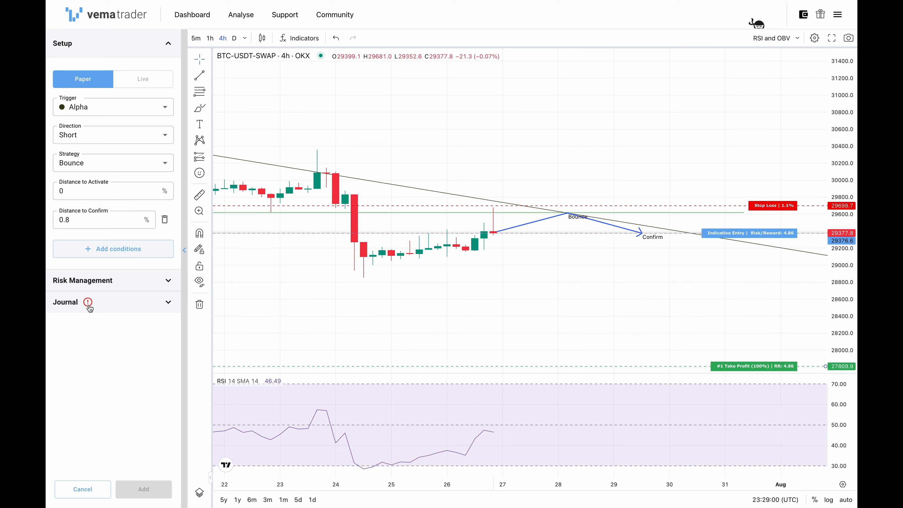
- Set the trade journal's mood to Very happy and its confidence to 7
left_click(139, 484)
left_click(103, 305)
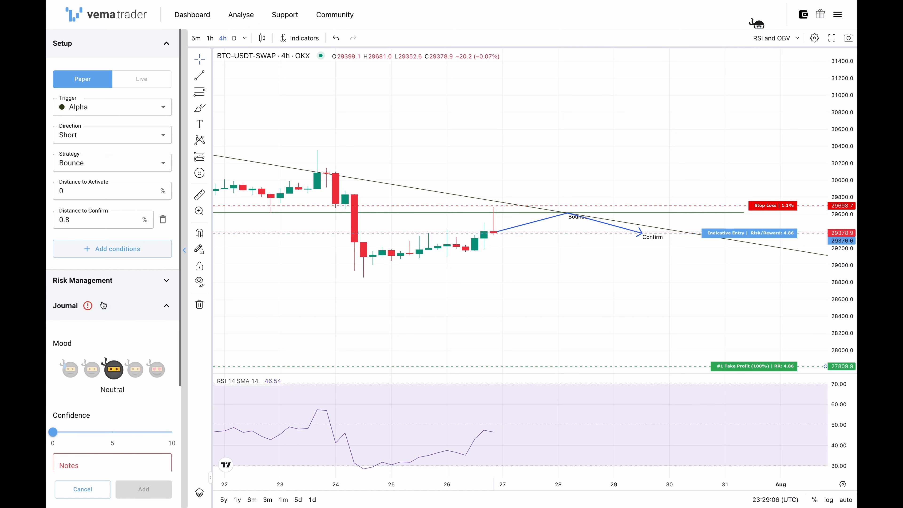
scroll(103, 305, "down", 3)
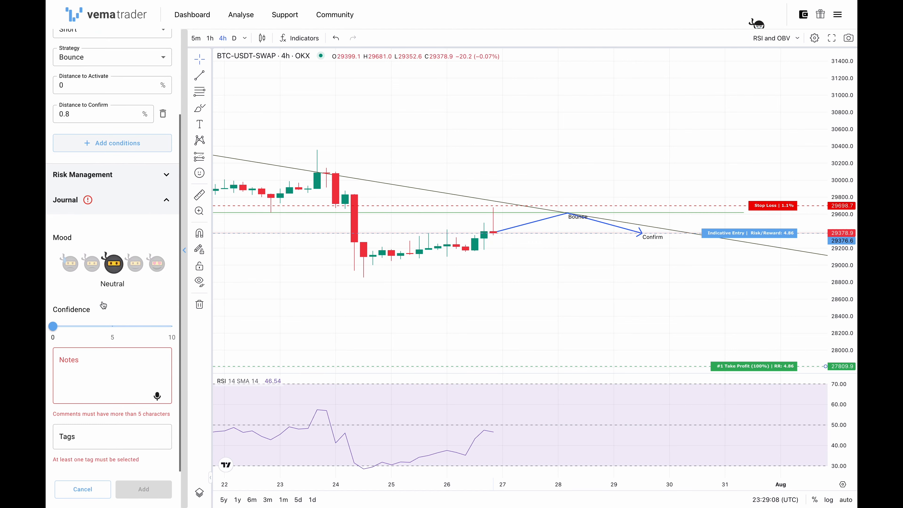
left_click(158, 267)
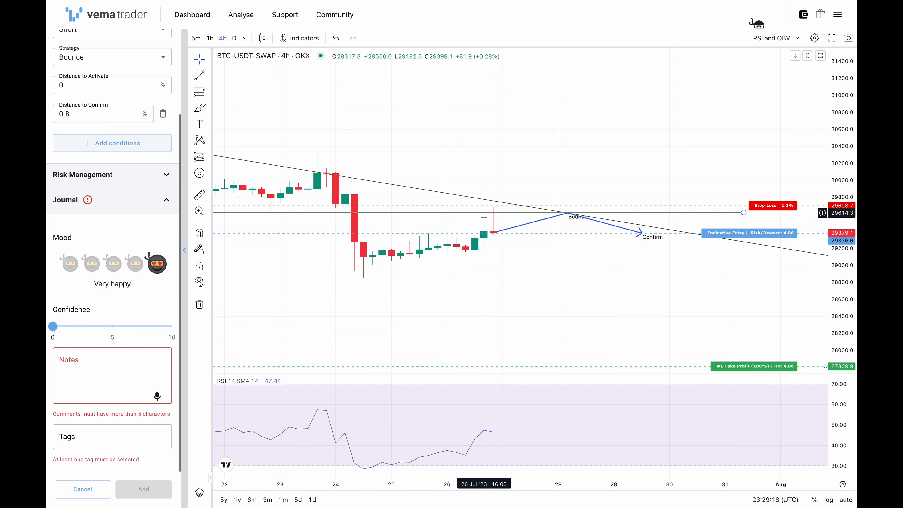
left_click_drag(127, 330, 136, 327)
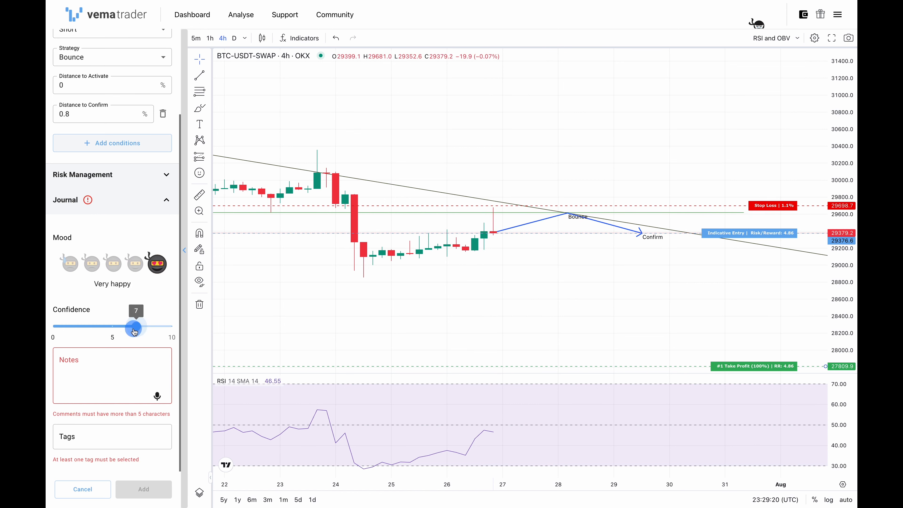
left_click(124, 365)
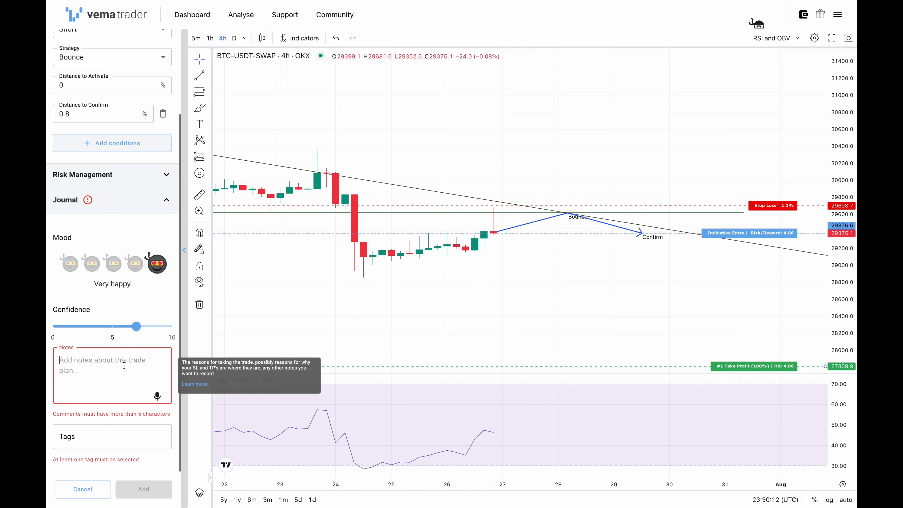
type("type it all out")
key("ctrl+a")
key("BackSpace")
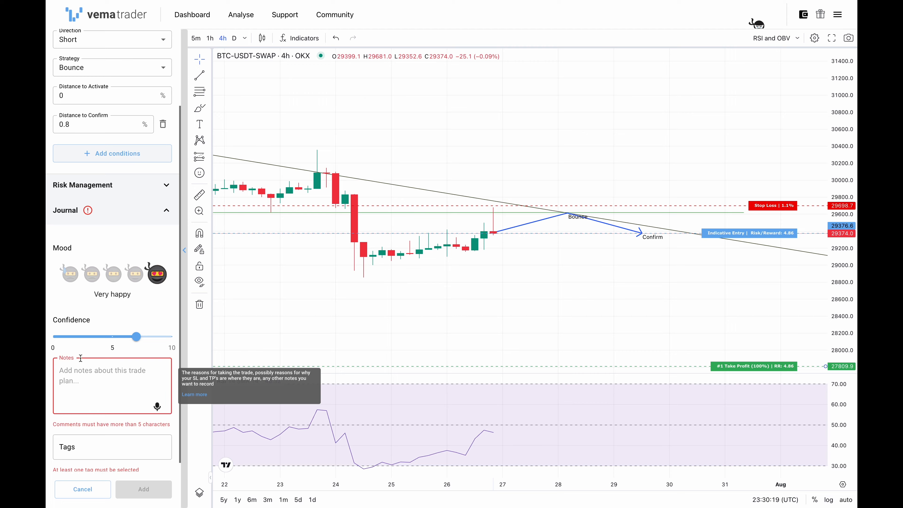
- Dictate the journal notes about price rejecting off the broken 29600 support turned resistance, ending with a full stop after "going to continue"
scroll(298, 244, "down", 1)
scroll(298, 244, "down", 10)
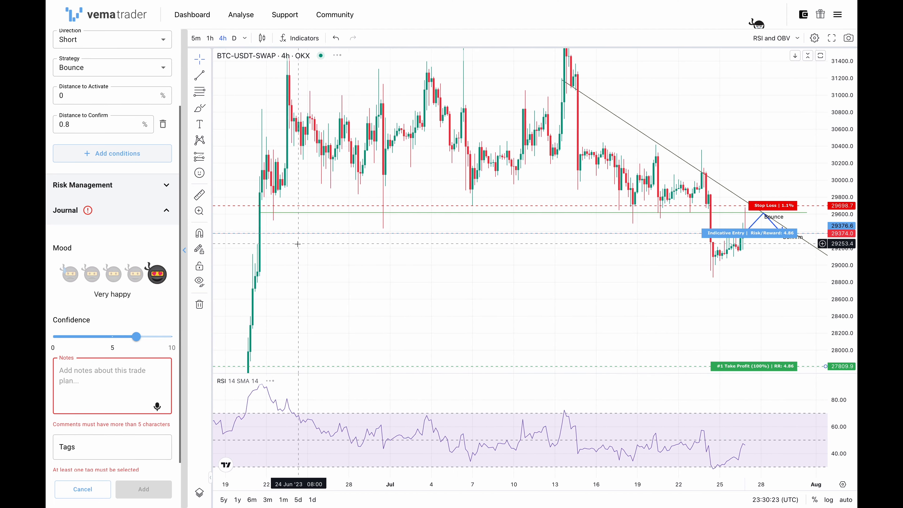
scroll(292, 249, "right", 5)
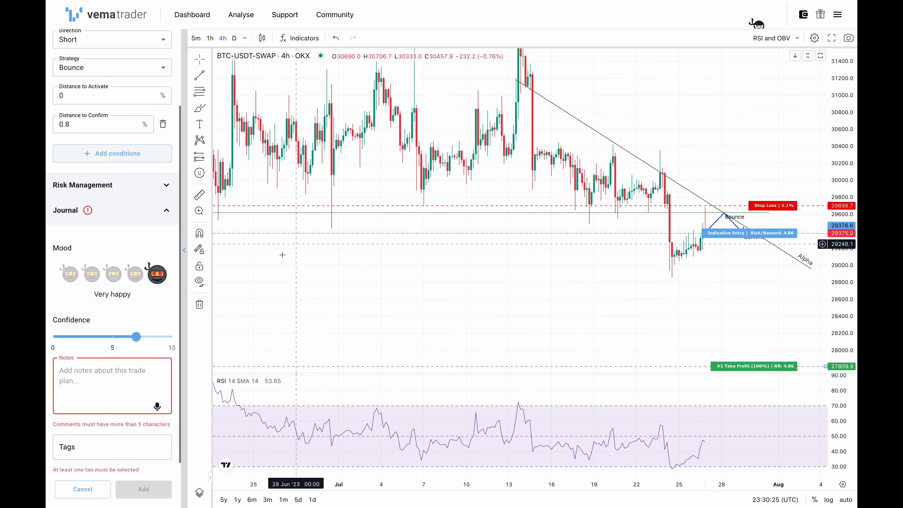
left_click(158, 402)
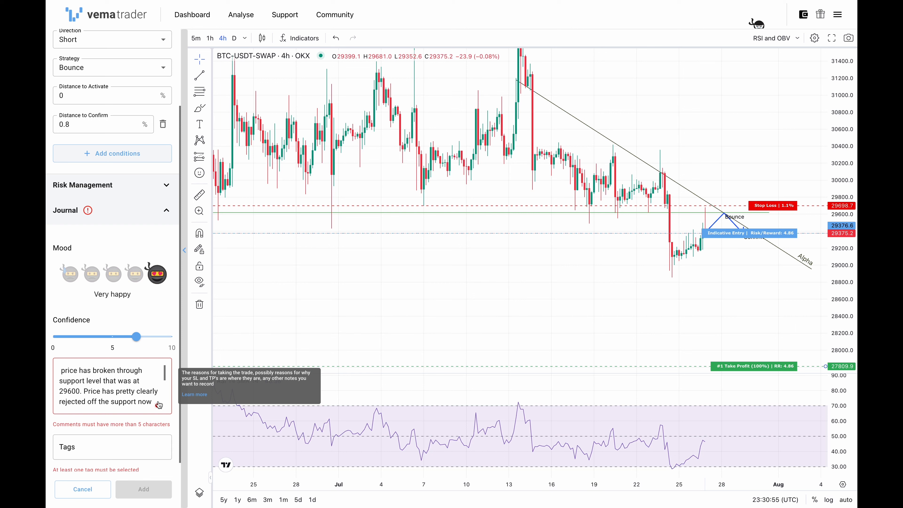
left_click(159, 404)
scroll(91, 386, "down", 3)
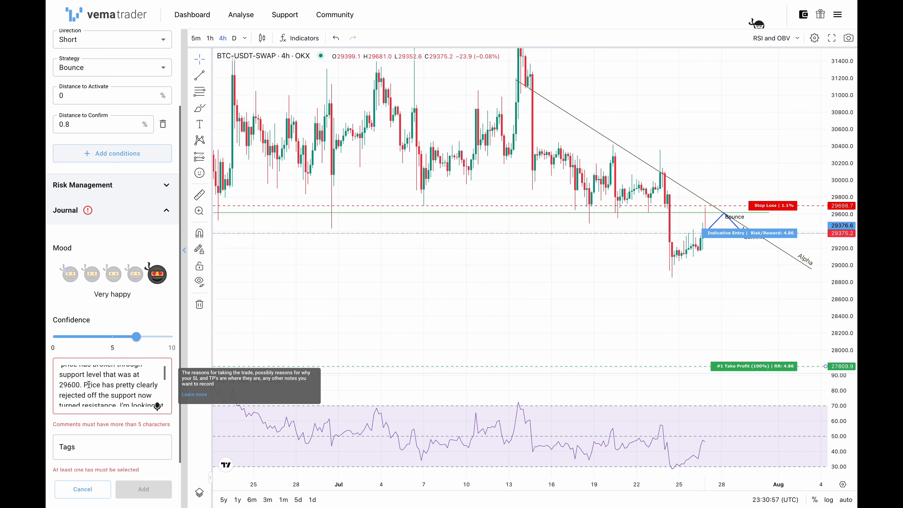
left_click(108, 448)
left_click(108, 448)
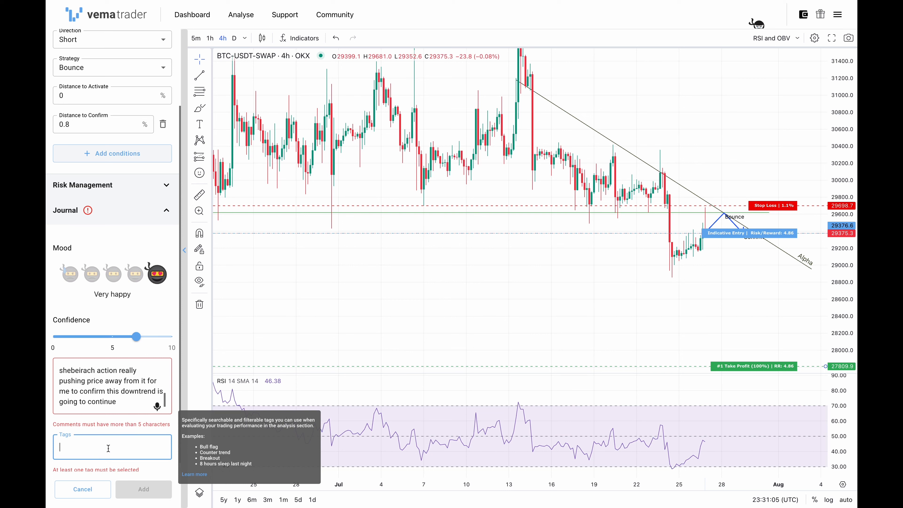
left_click(118, 401)
- Look at the available journal tags and review the setup's fields
left_click(108, 436)
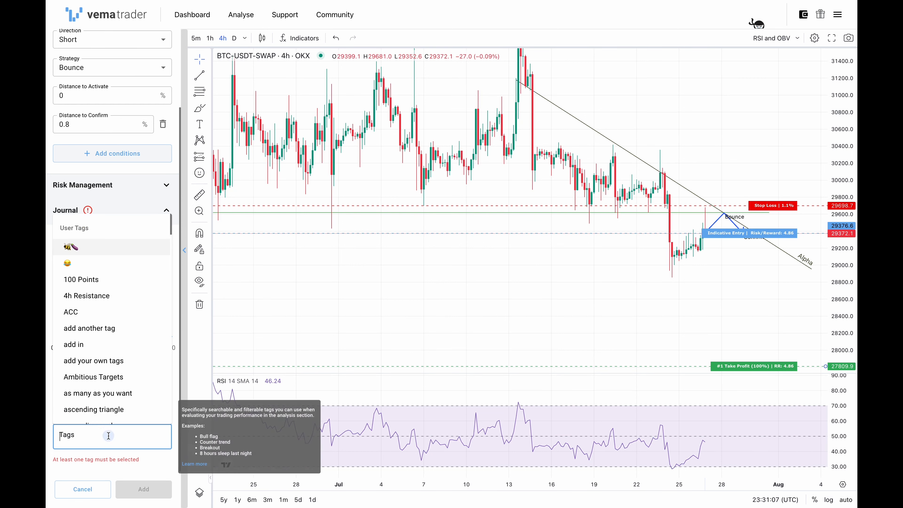
left_click(108, 459)
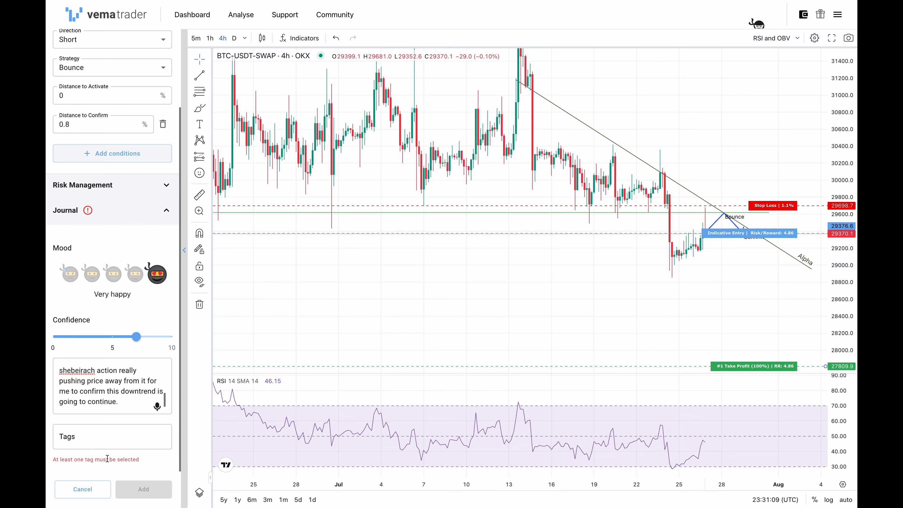
scroll(107, 459, "up", 3)
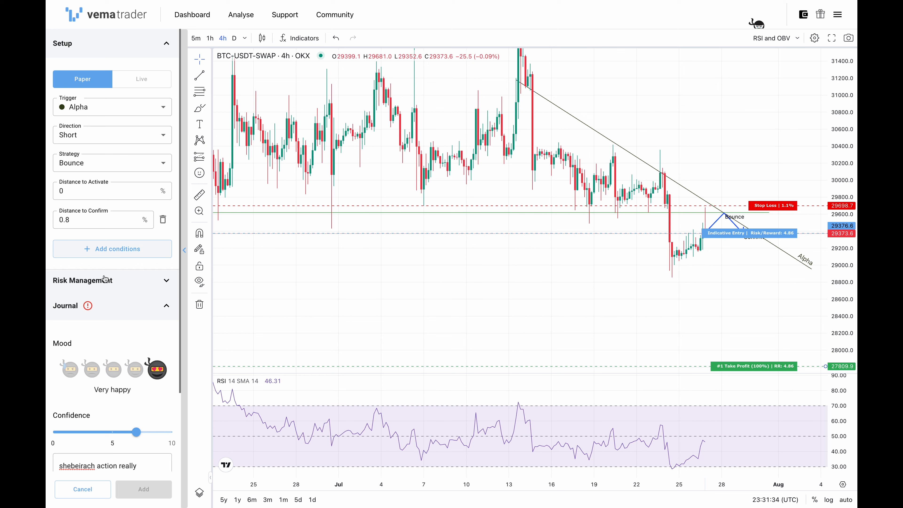
scroll(104, 279, "down", 3)
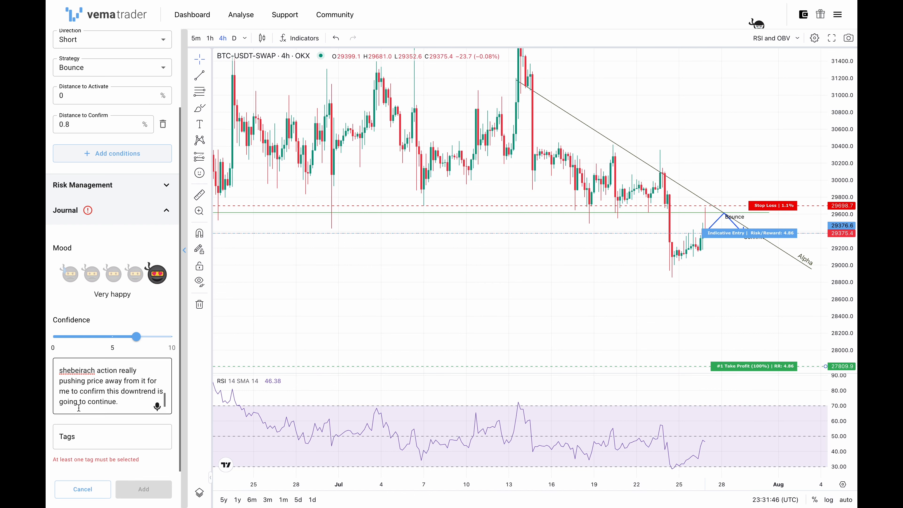
- Tag the trade journal with the existing tags "resistance" and "downtrend"
left_click(95, 434)
type("resis")
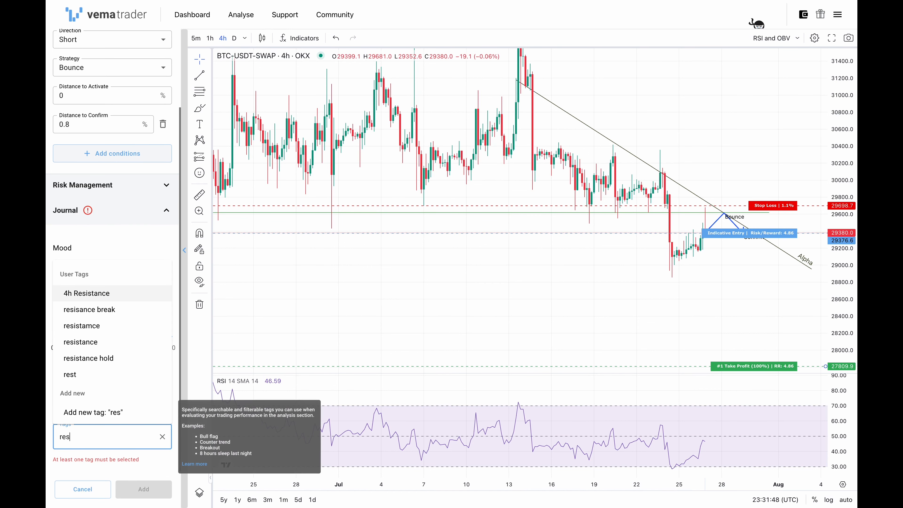
key("Down")
key("Down")
key("Down")
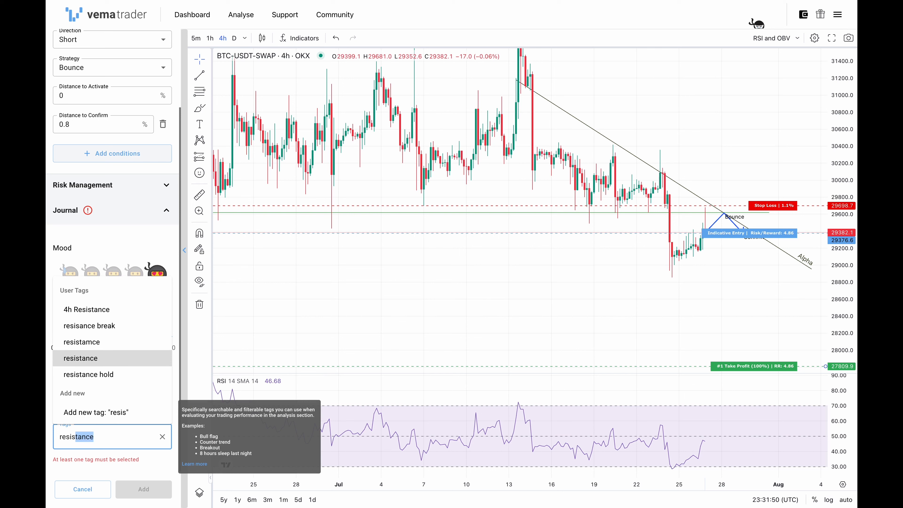
key("Return")
type("down")
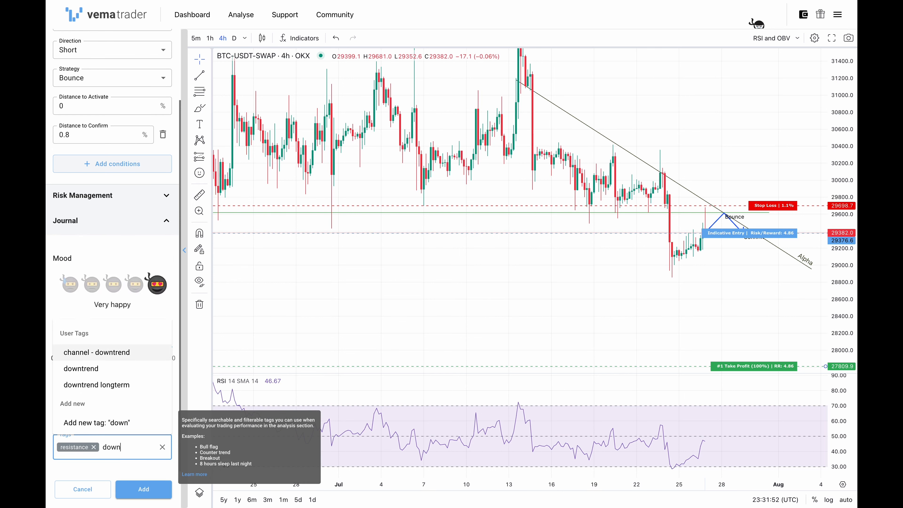
key("Down")
key("Return")
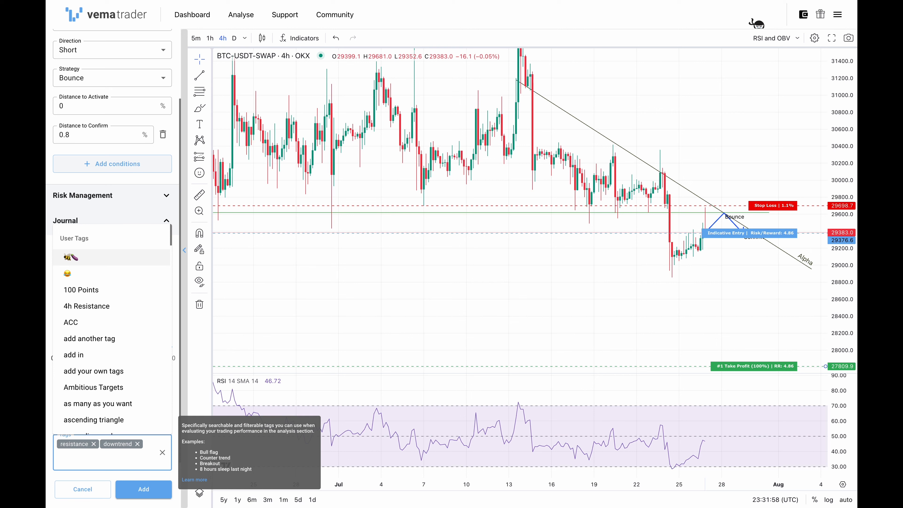
- Create a new tag "rsi" and add it to the trade journal
type("rsi")
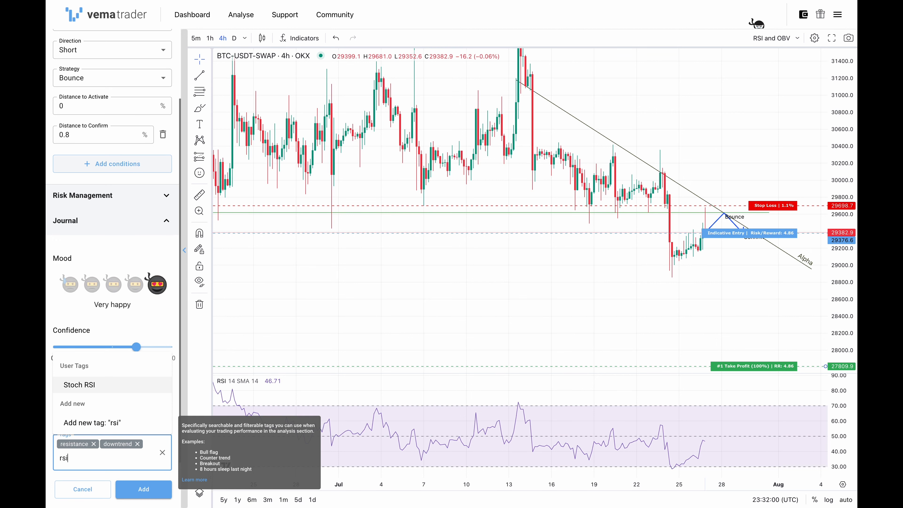
key("Down")
key("Down")
left_click(113, 427)
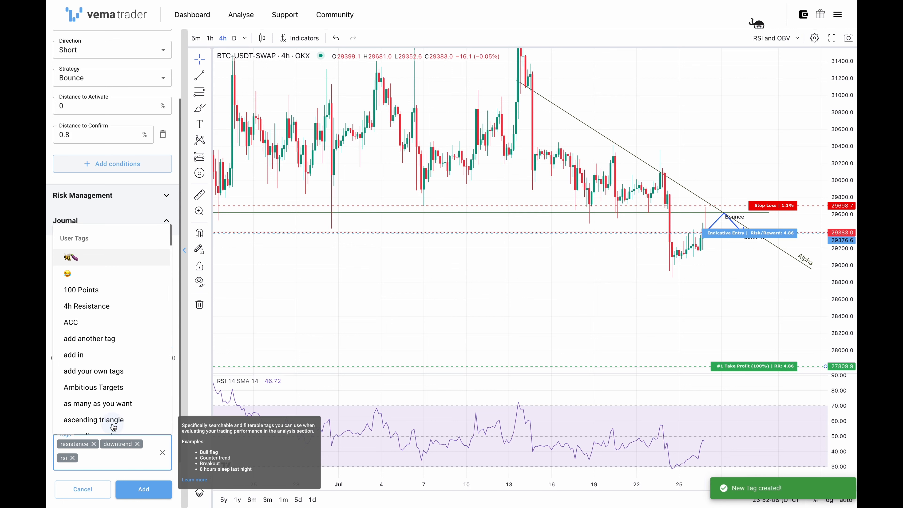
left_click(111, 460)
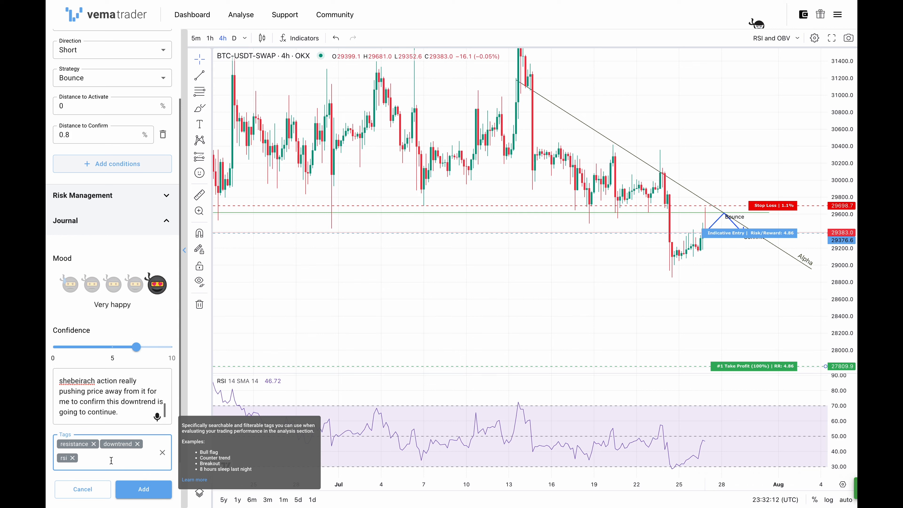
- Add the completed short Bounce setup and submit the trade plan, confirming its creation
left_click(133, 490)
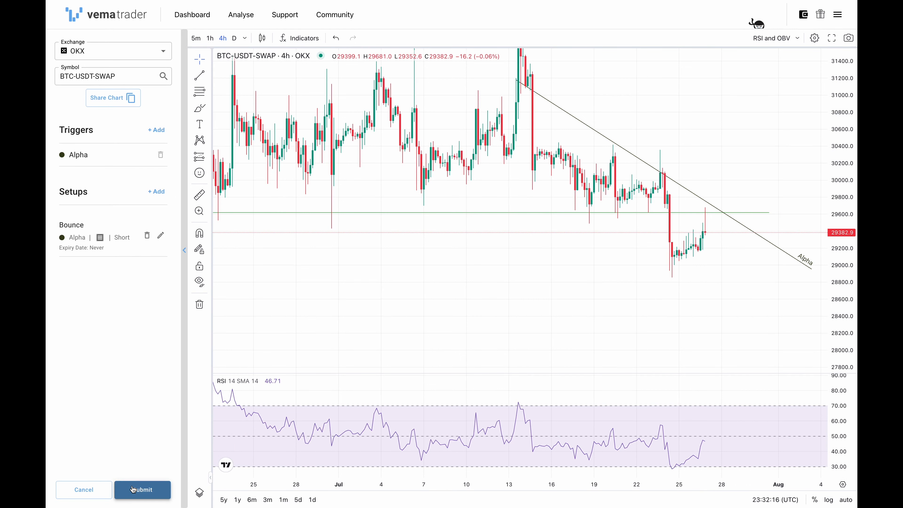
left_click(151, 490)
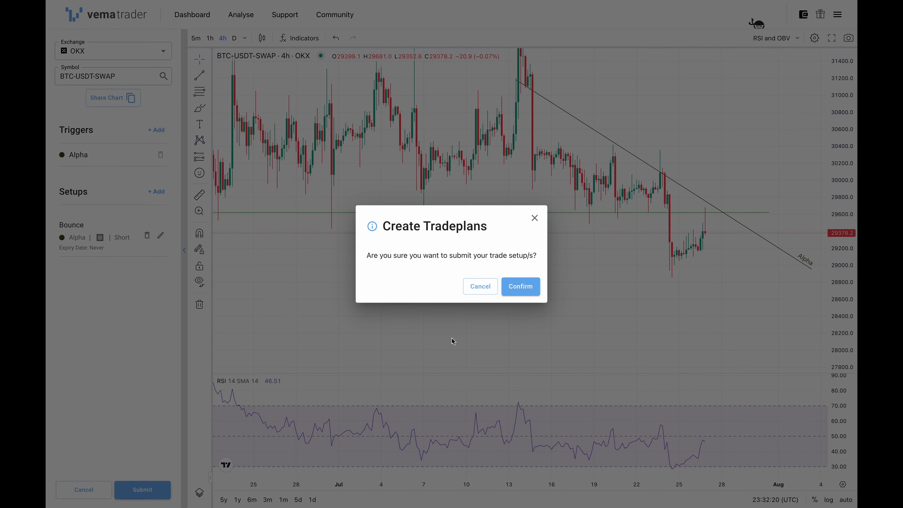
left_click(529, 286)
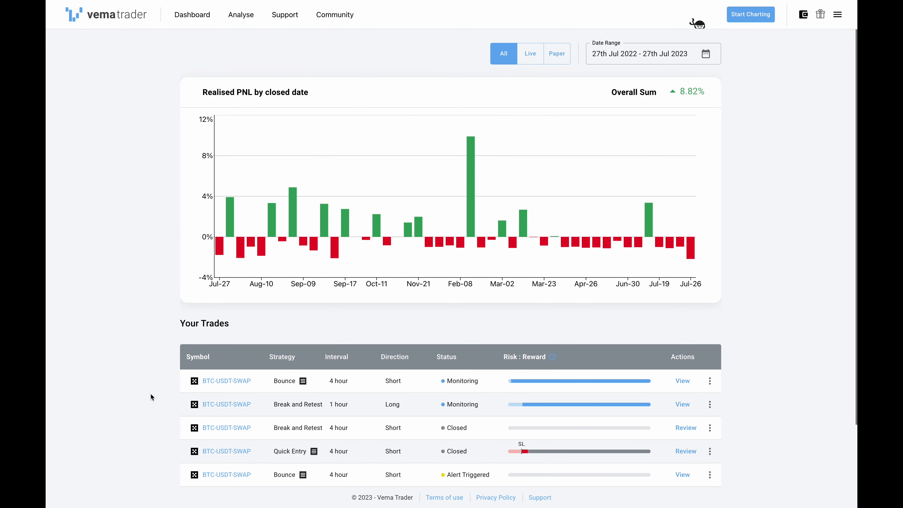
- Check the monitored trades on the dashboard and open the 1 hour long Break and Retest trade
left_click_drag(278, 379, 475, 382)
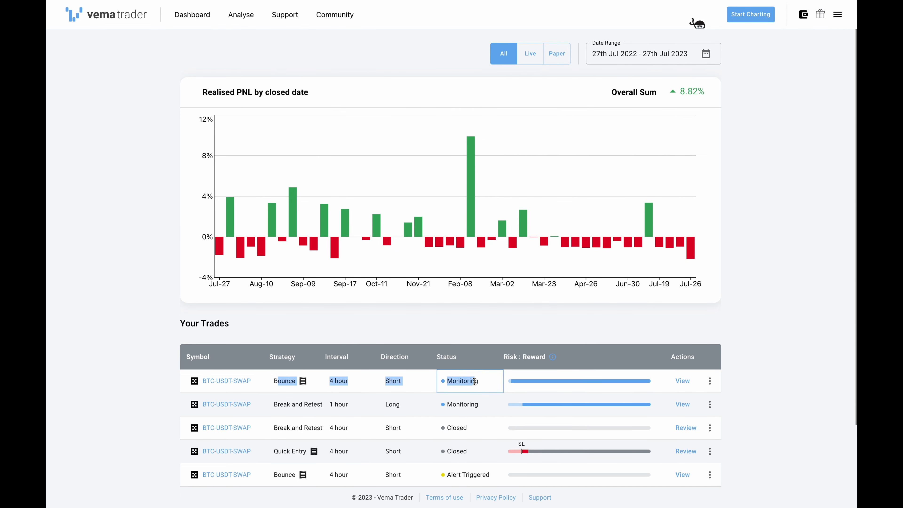
left_click(474, 381)
left_click(470, 405)
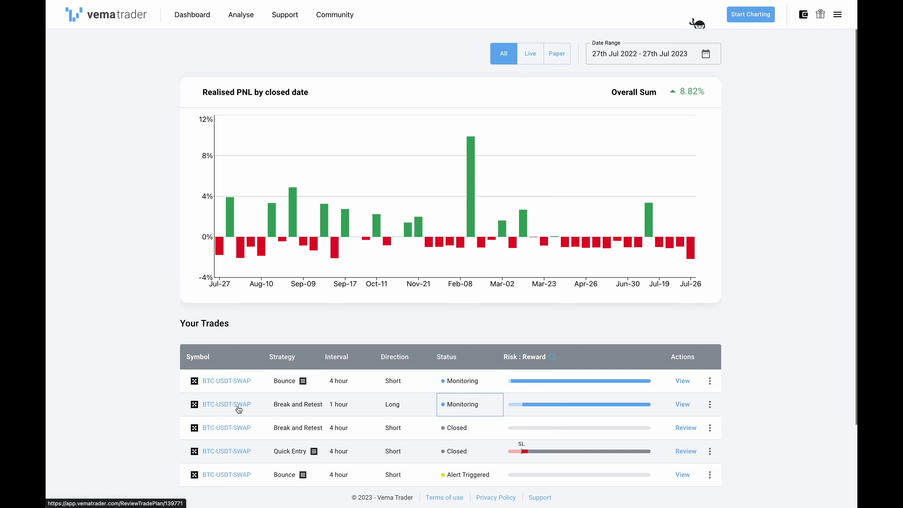
left_click(230, 407)
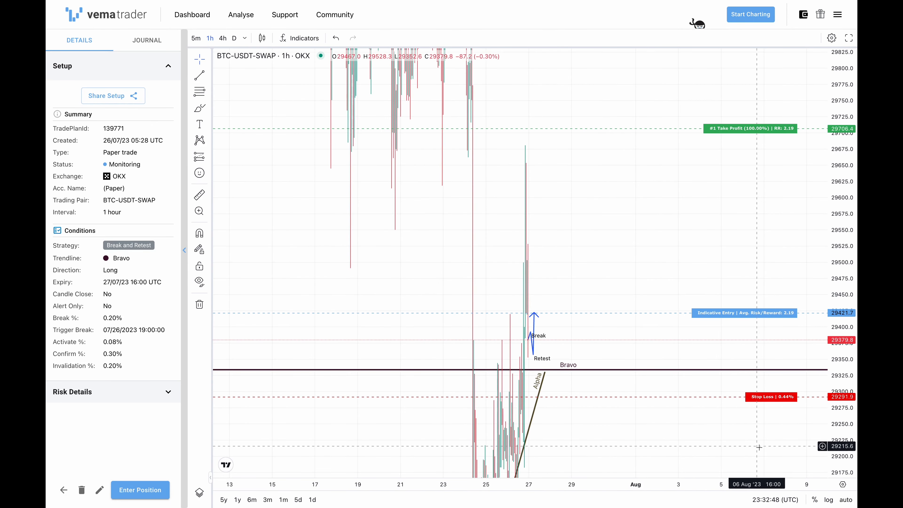
- Fit the chart to the price range and examine the breakout candles, the projected retest path and the trade's Trigger Break time
left_click(843, 500)
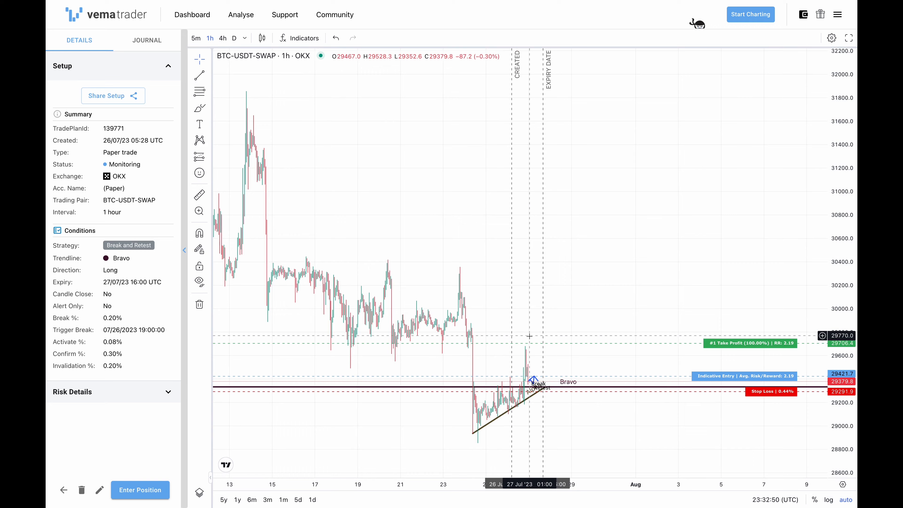
scroll(529, 336, "up", 6)
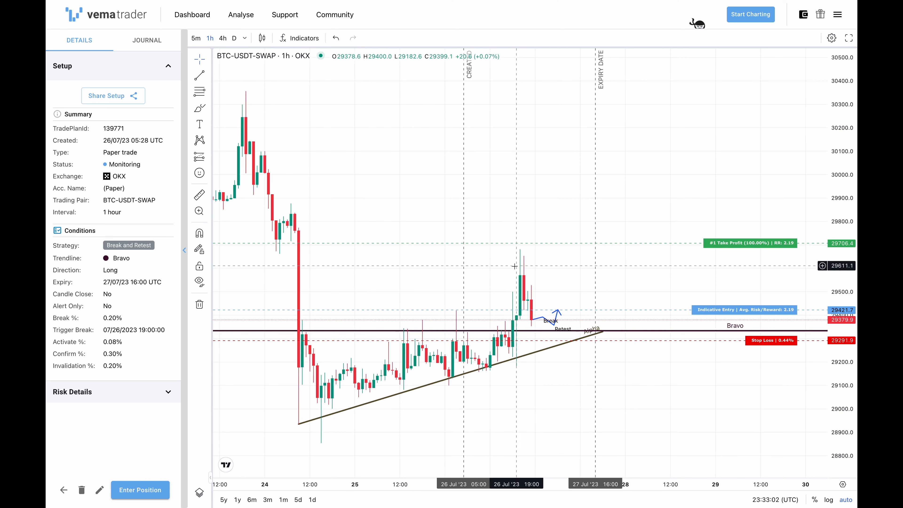
scroll(523, 304, "up", 3)
scroll(522, 304, "up", 2)
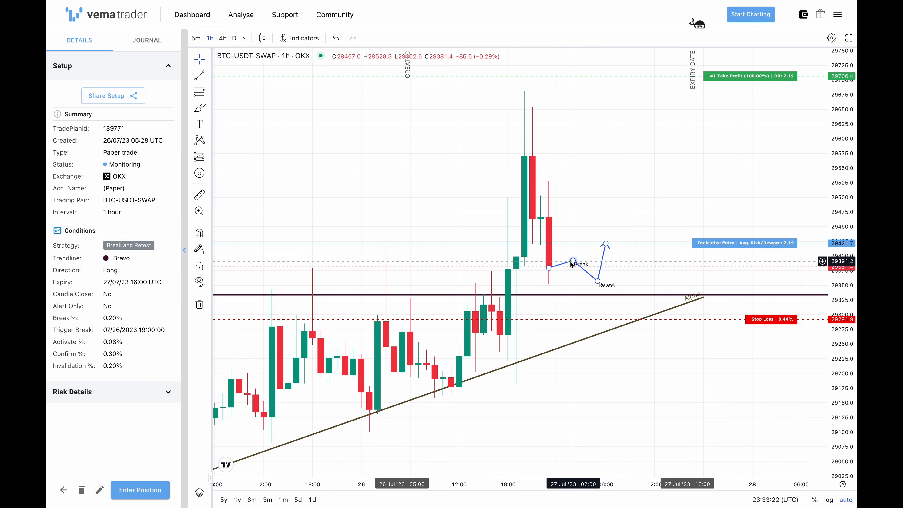
left_click_drag(60, 331, 164, 330)
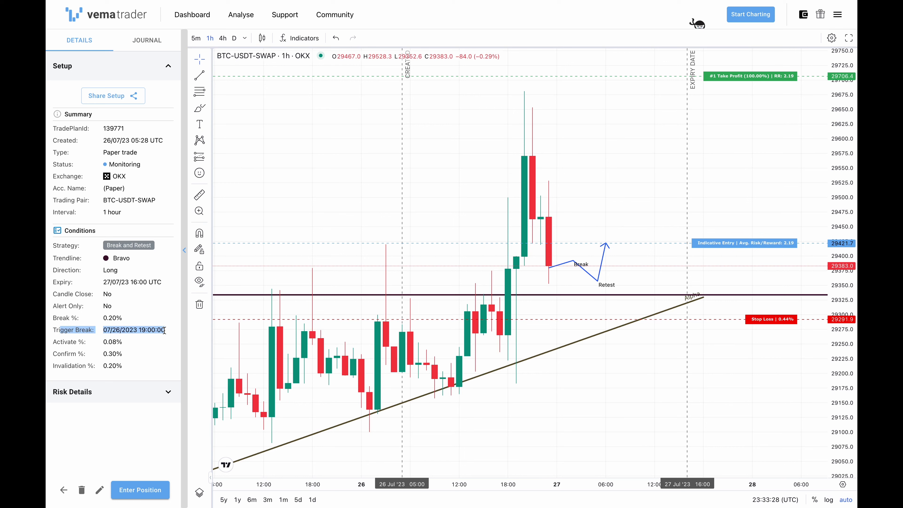
left_click(164, 330)
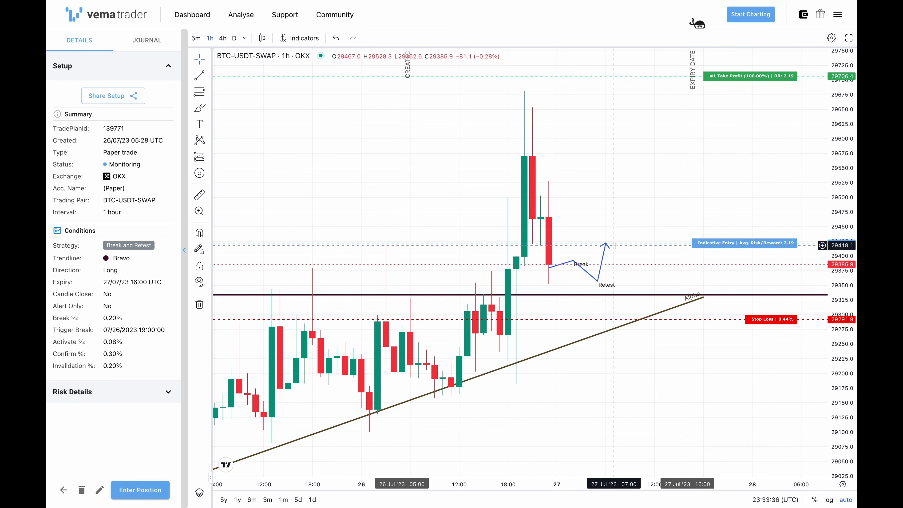
- Look at the Break and Retest trade's journal and its initial strategy entry
left_click(141, 44)
left_click_drag(75, 149, 138, 150)
left_click(100, 298)
- Post the journal comment "Got the break! Waiting for the retest." and view its attached chart screenshot
left_click(92, 456)
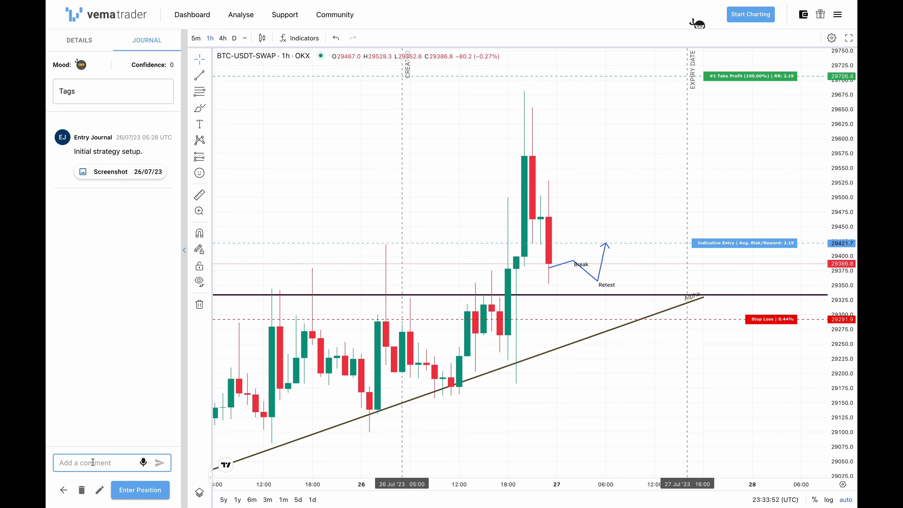
type("Got the break! Waiting for the rest")
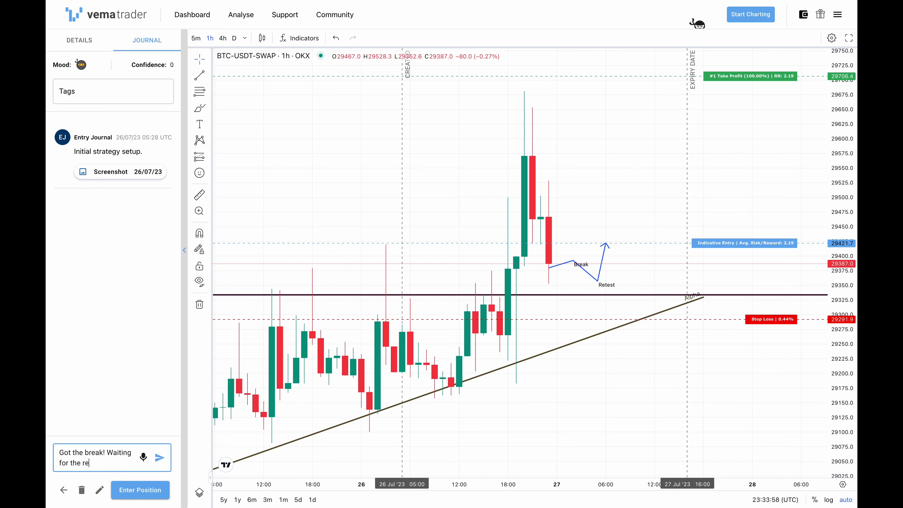
key("BackSpace")
key("BackSpace")
key("BackSpace")
key("BackSpace")
type("retest.")
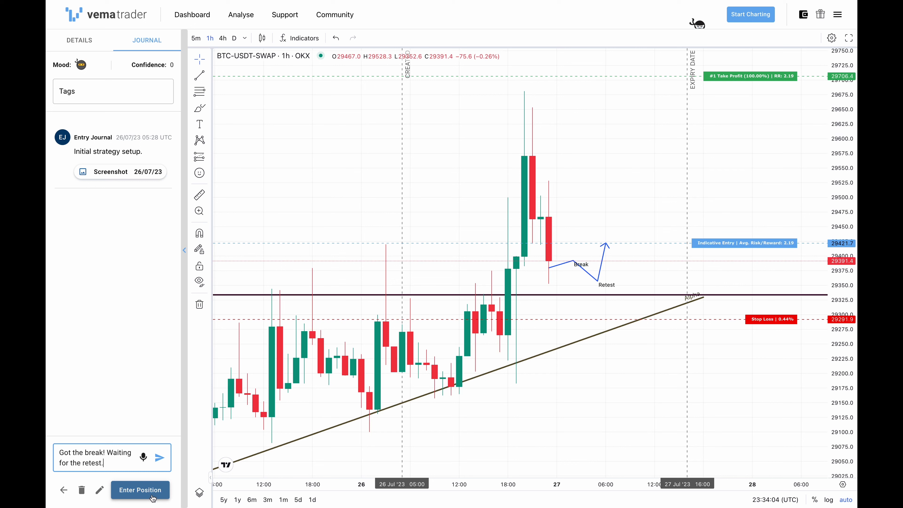
left_click(159, 459)
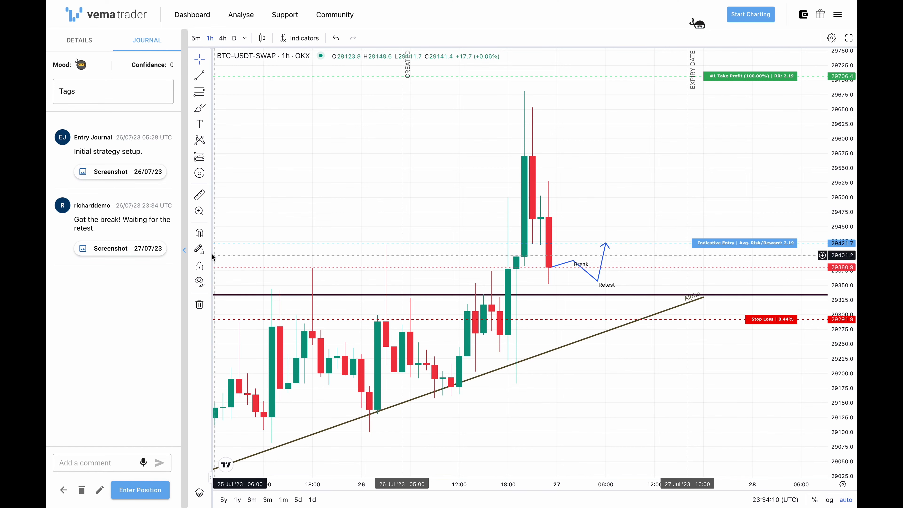
left_click(105, 249)
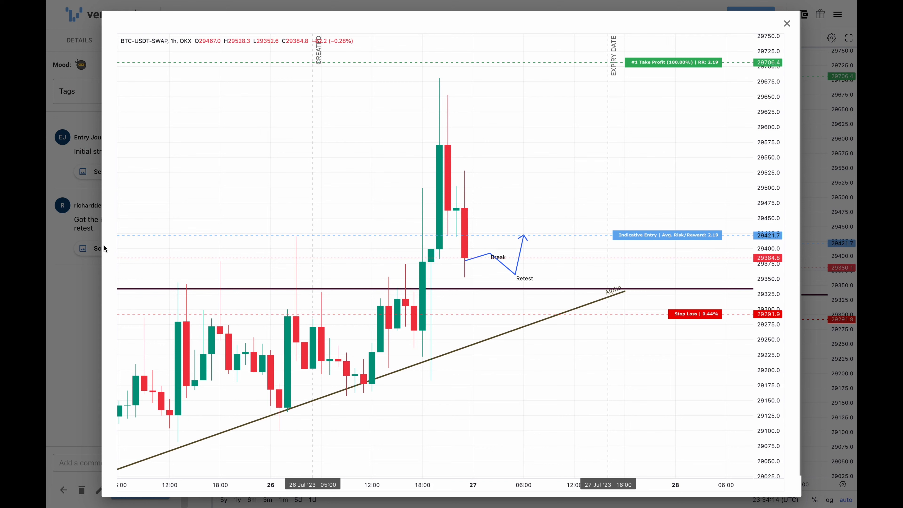
left_click(788, 24)
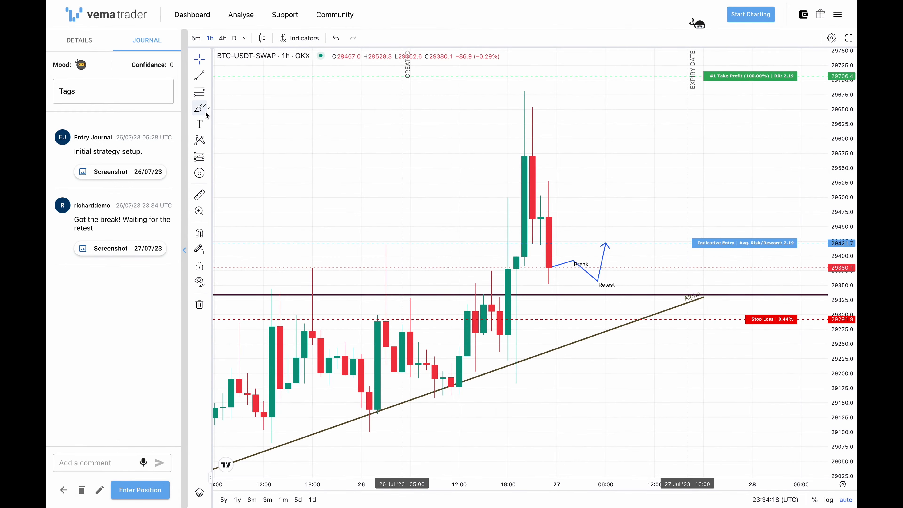
- Draw a freehand smiley face with two eyes and a curved mouth in the chart's empty area beyond the latest candles, using the Brush
mouse_move(638, 146)
left_mouse_down()
mouse_move(639, 158)
mouse_move(638, 148)
left_mouse_up()
mouse_move(720, 157)
left_mouse_down()
mouse_move(695, 167)
mouse_move(712, 152)
left_mouse_up()
left_click_drag(605, 214, 736, 201)
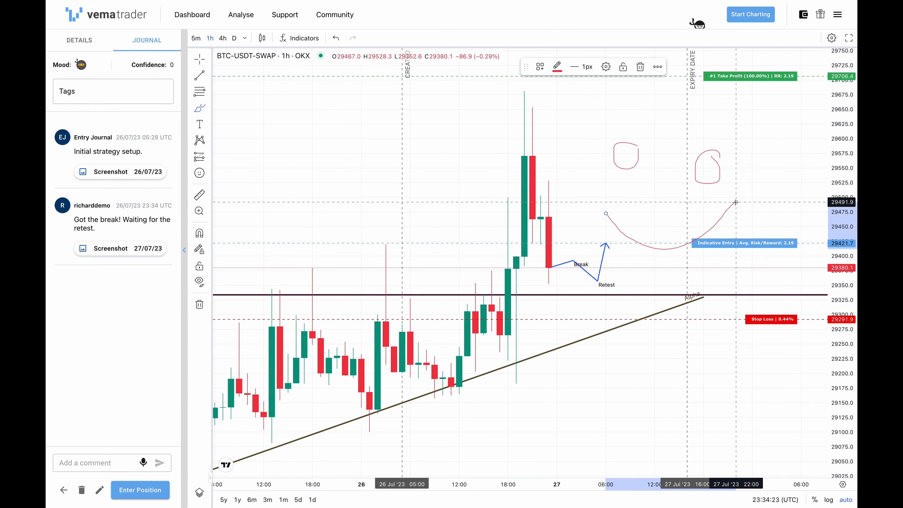
- Return to the dashboard and reopen the 1 hour Break and Retest trade to check its chart drawings
left_click(183, 17)
left_click_drag(292, 405, 346, 407)
left_click(232, 404)
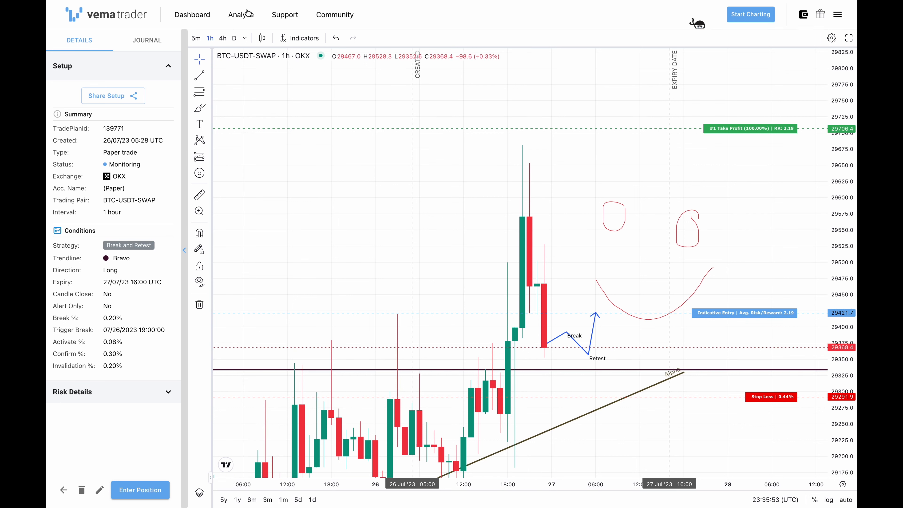
- Go to the trading performance analysis and examine the statistics for winners, losses, strategies, weekdays, sessions and bad habits
left_click(247, 17)
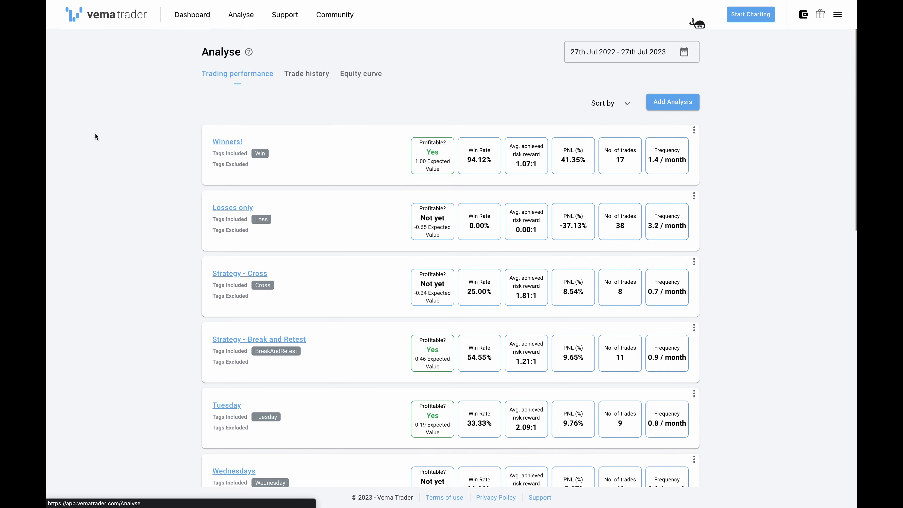
left_click(151, 171)
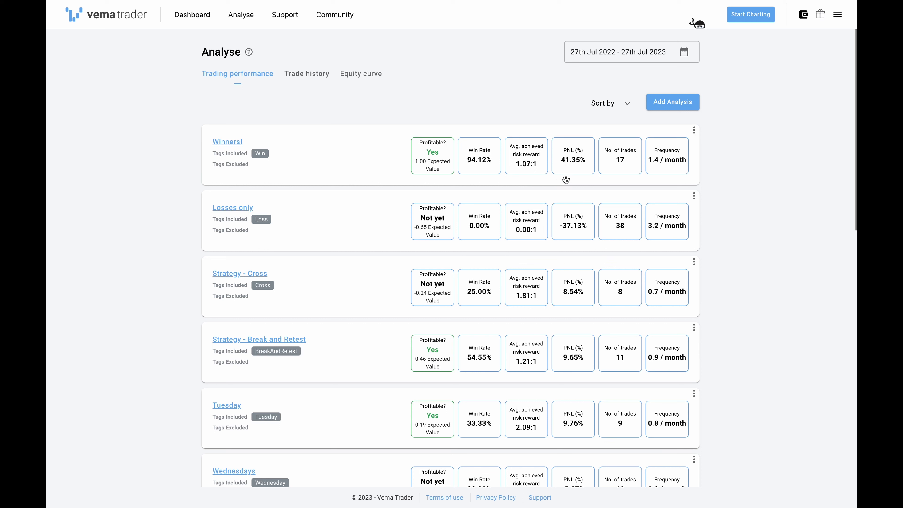
mouse_move(557, 156)
mouse_move(591, 234)
mouse_move(622, 236)
scroll(134, 422, "down", 2)
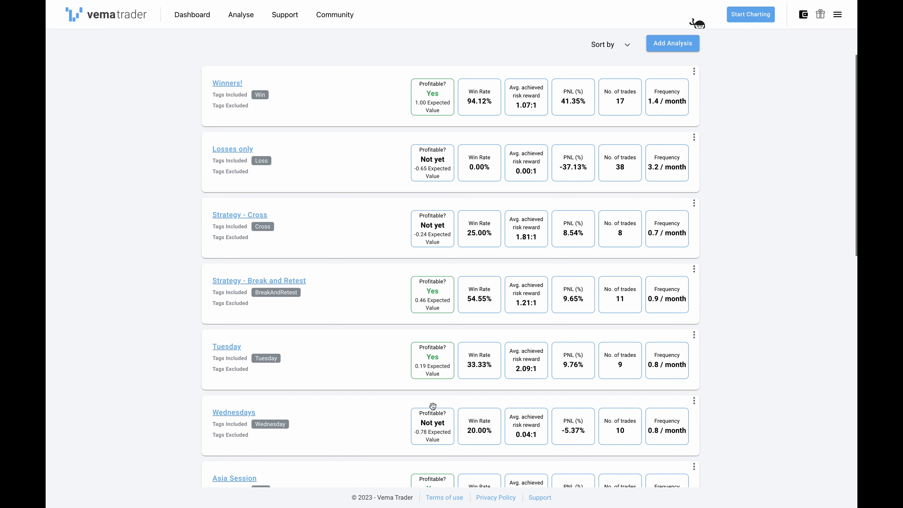
scroll(132, 448, "down", 3)
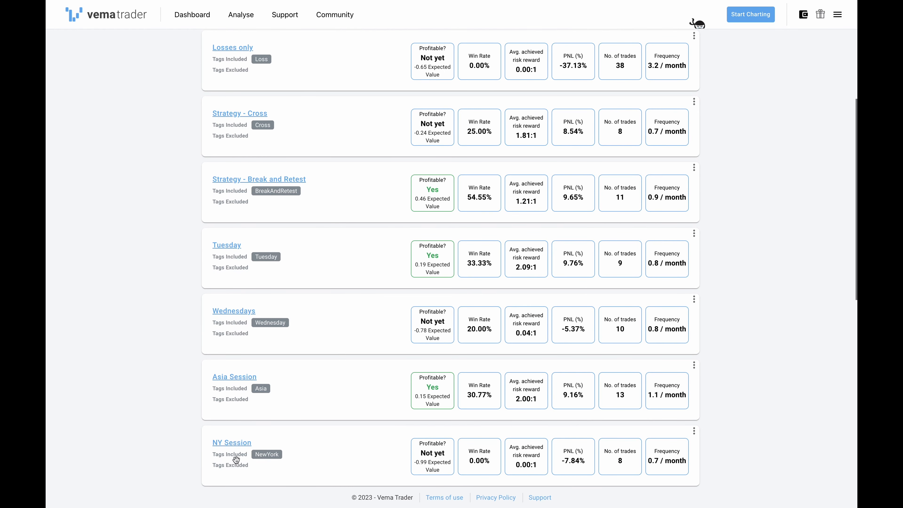
scroll(182, 453, "down", 7)
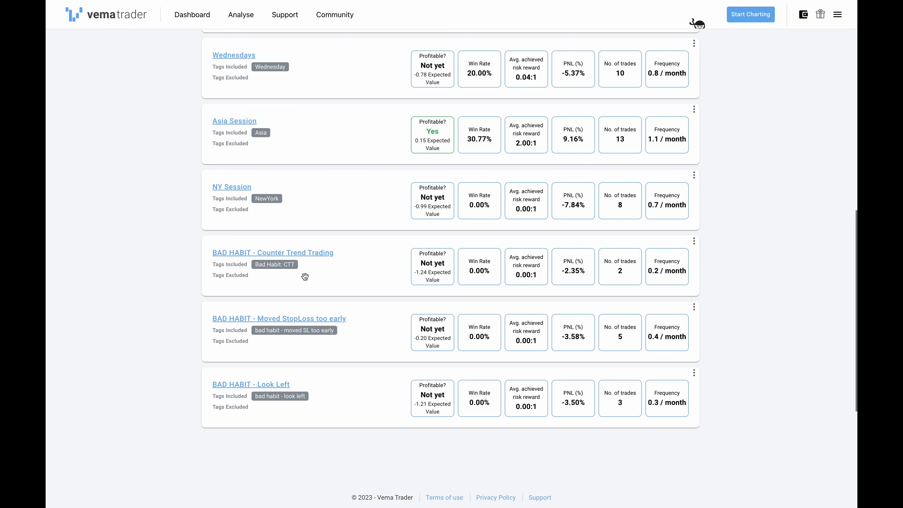
scroll(305, 277, "up", 12)
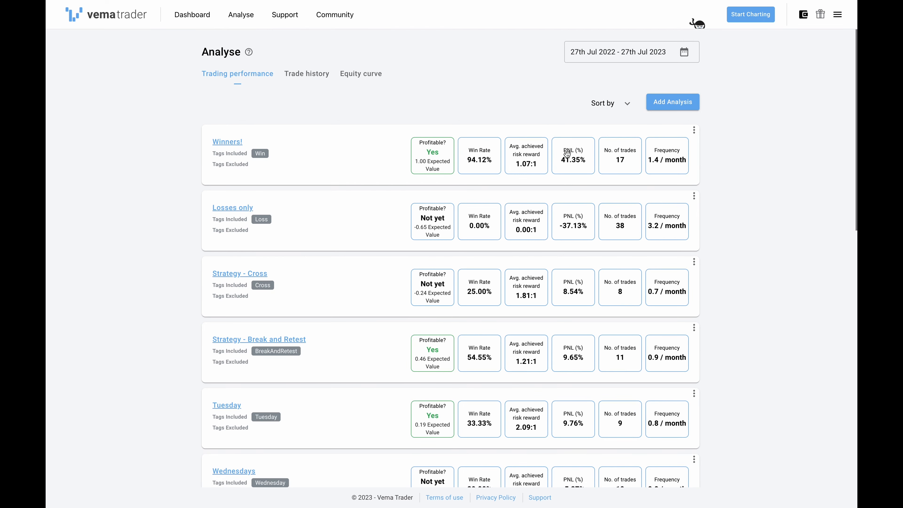
- Start a new analysis and name it "Ascending Triangles"
left_click(672, 104)
left_click(461, 211)
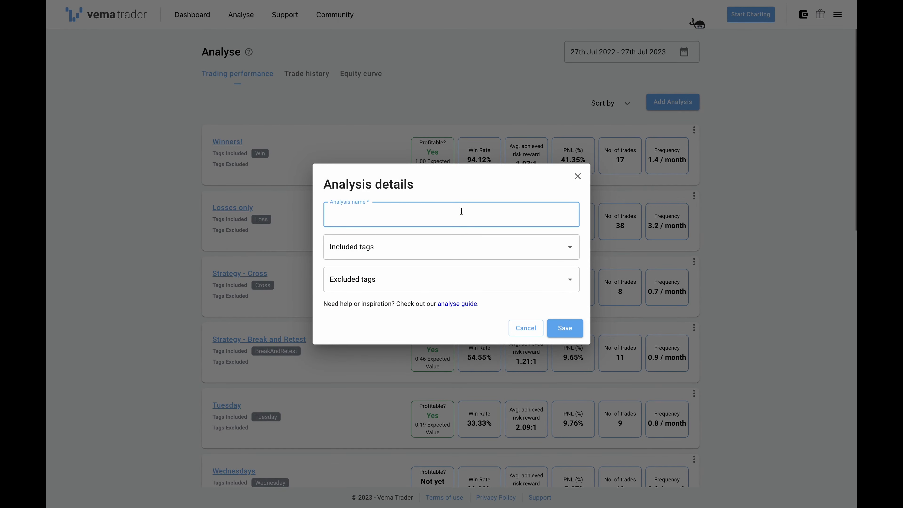
type("Ascending Triangle")
key("Tab")
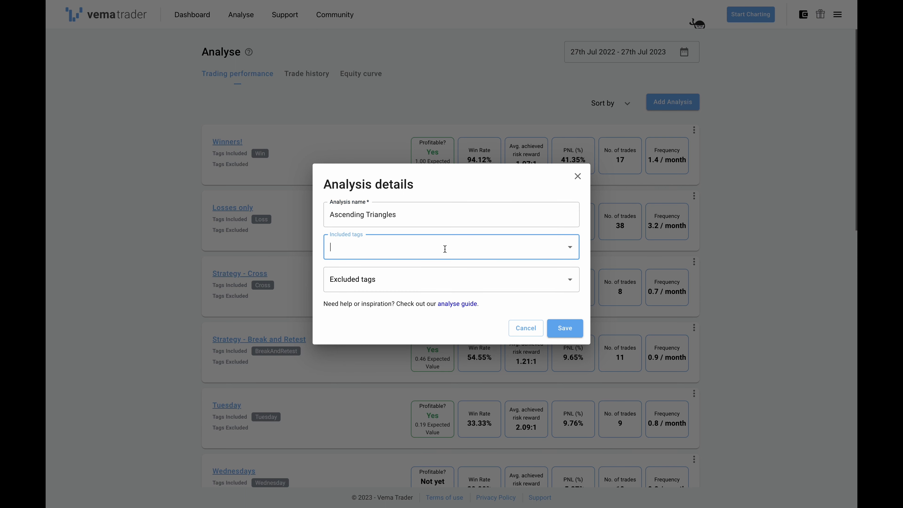
- Include the "ascending triangle" user tag in the Ascending Triangles analysis
type("asc")
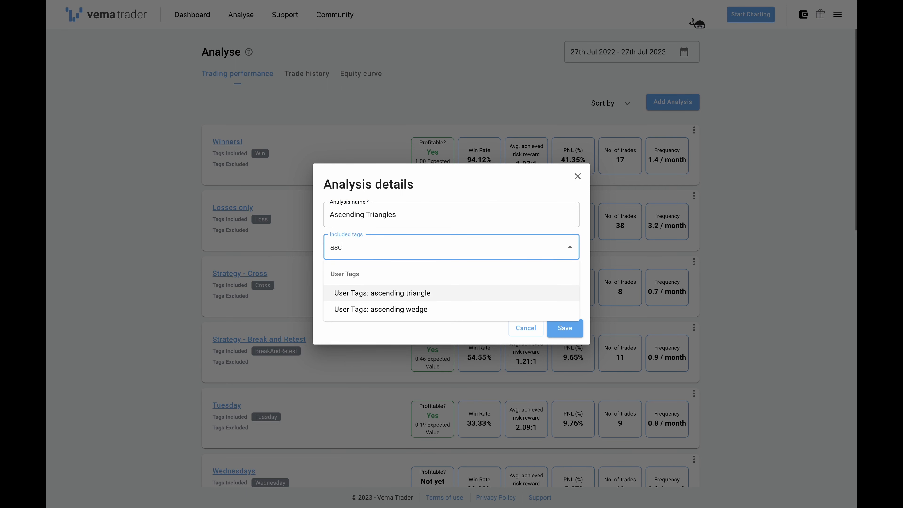
key("Return")
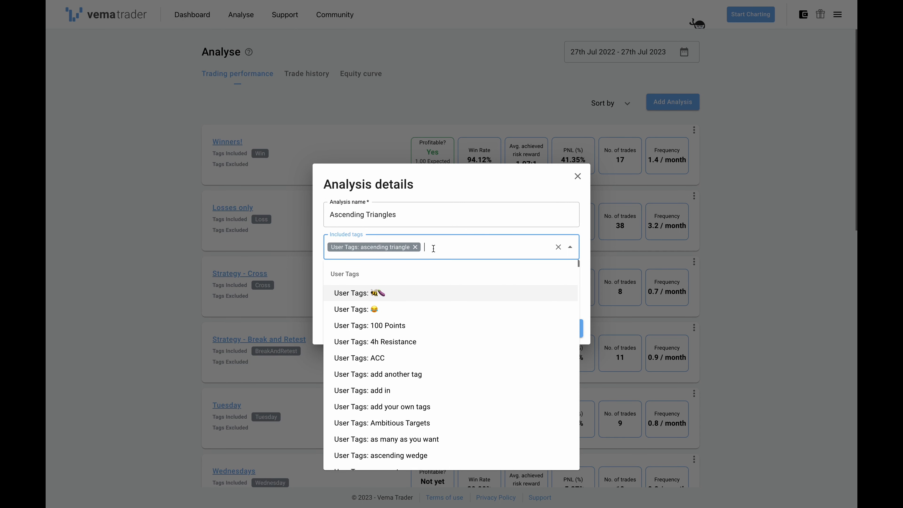
- Examine the other tag categories available for inclusion, such as account type, conditions, confidence, direction, exchange, interval and market session
scroll(432, 320, "down", 8)
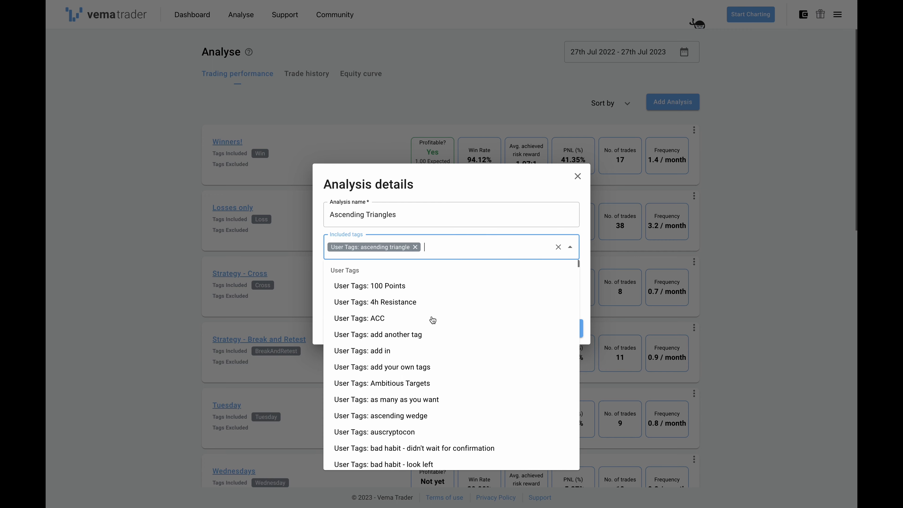
scroll(432, 320, "down", 20)
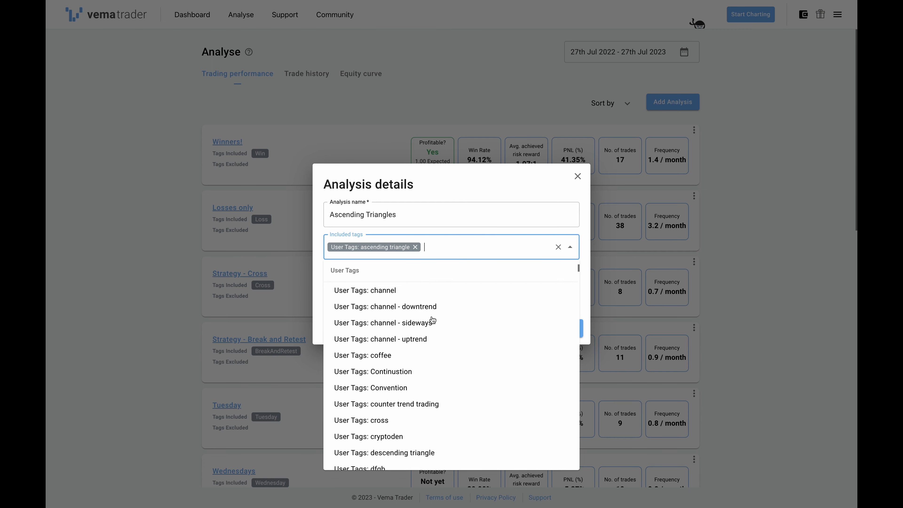
scroll(432, 320, "down", 20)
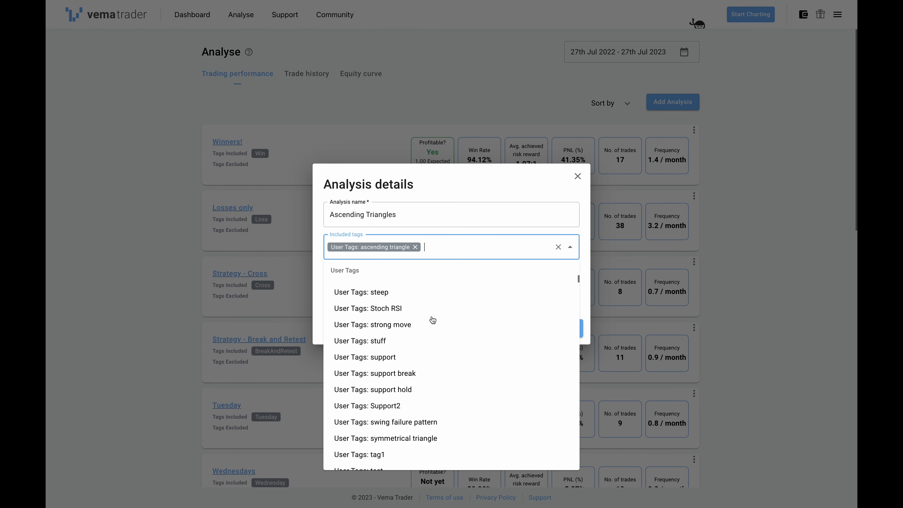
scroll(432, 318, "up", 1)
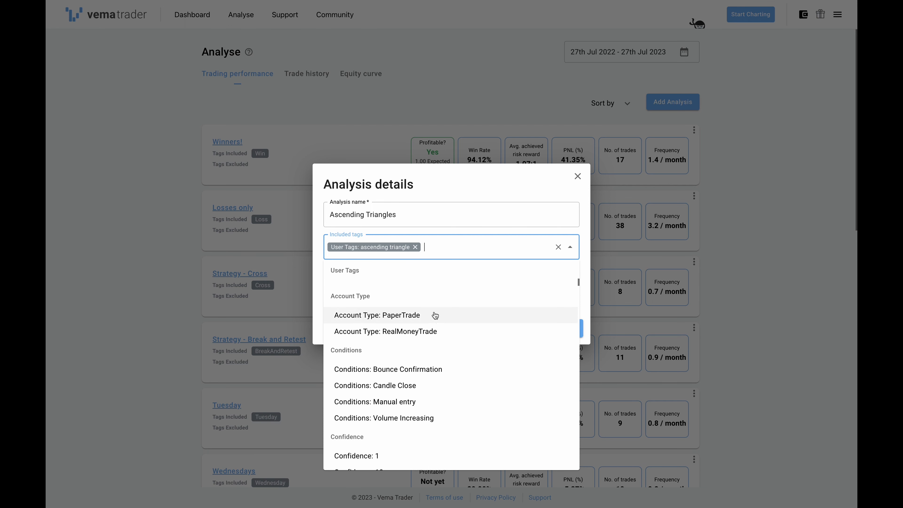
scroll(449, 334, "down", 1)
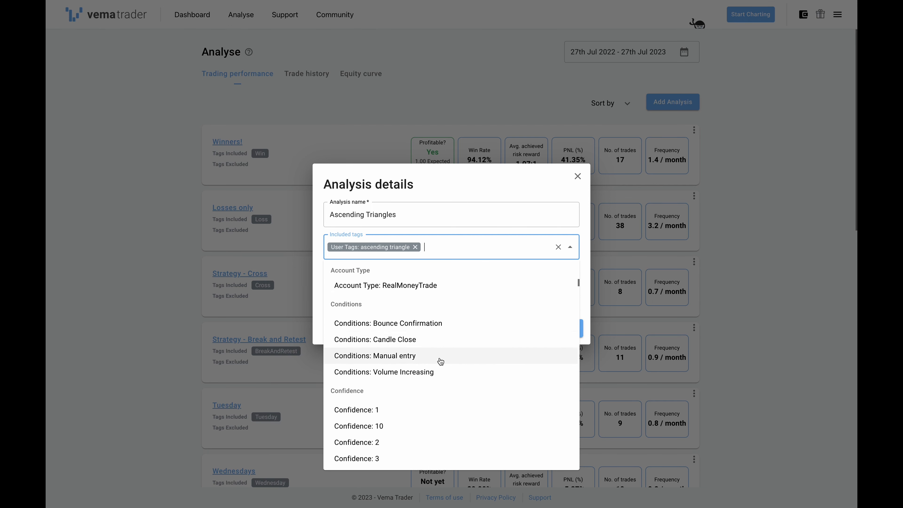
scroll(418, 371, "down", 15)
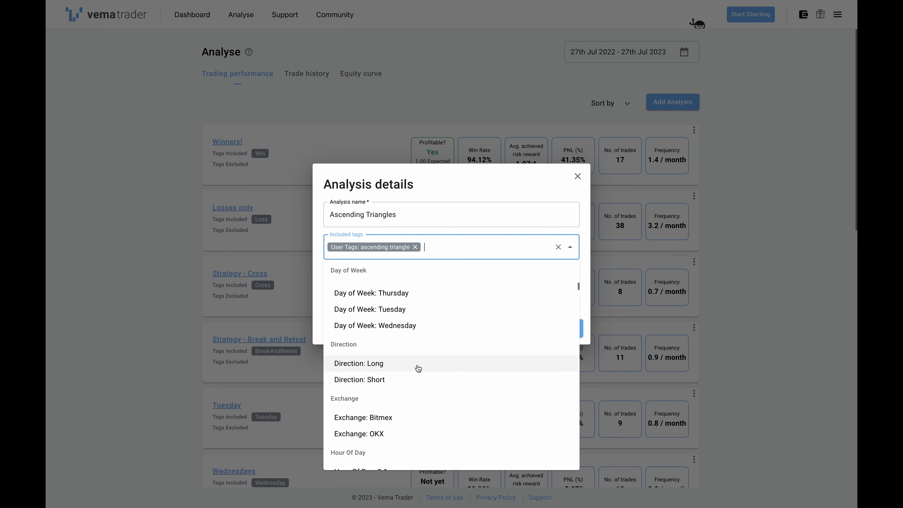
scroll(415, 392, "down", 8)
scroll(414, 410, "down", 5)
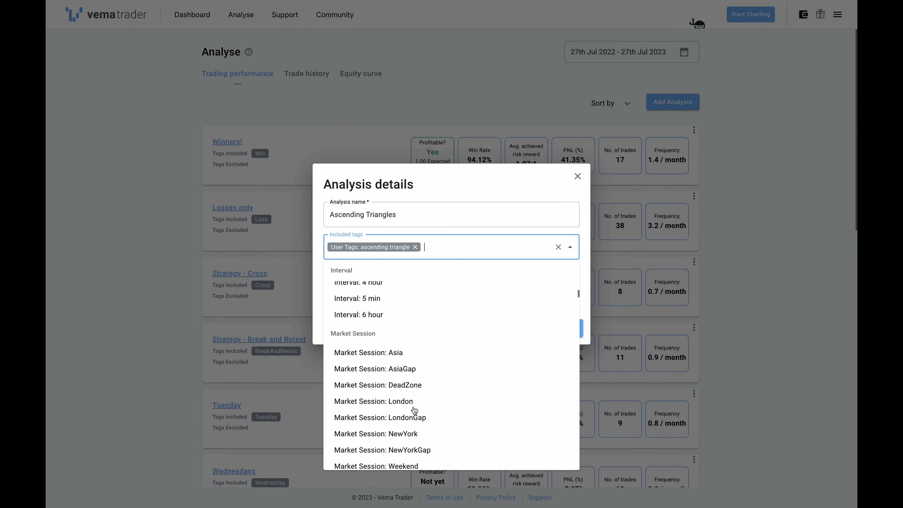
left_click(462, 247)
- Save the Ascending Triangles analysis without any excluded tags and check its performance statistics
left_click(413, 279)
left_click(412, 280)
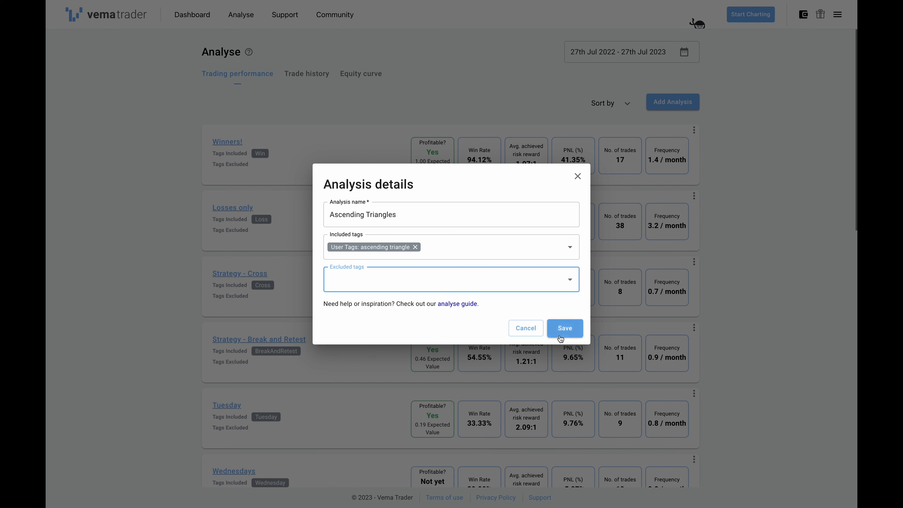
left_click(564, 328)
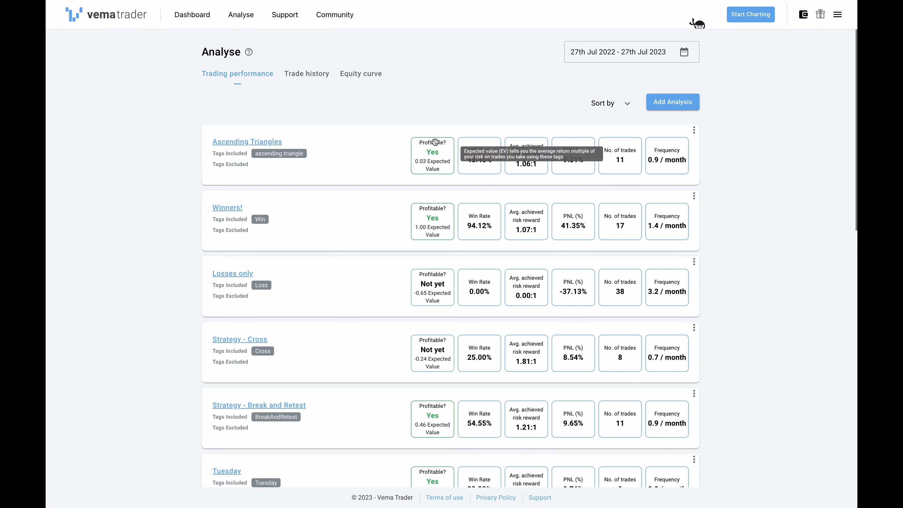
mouse_move(522, 172)
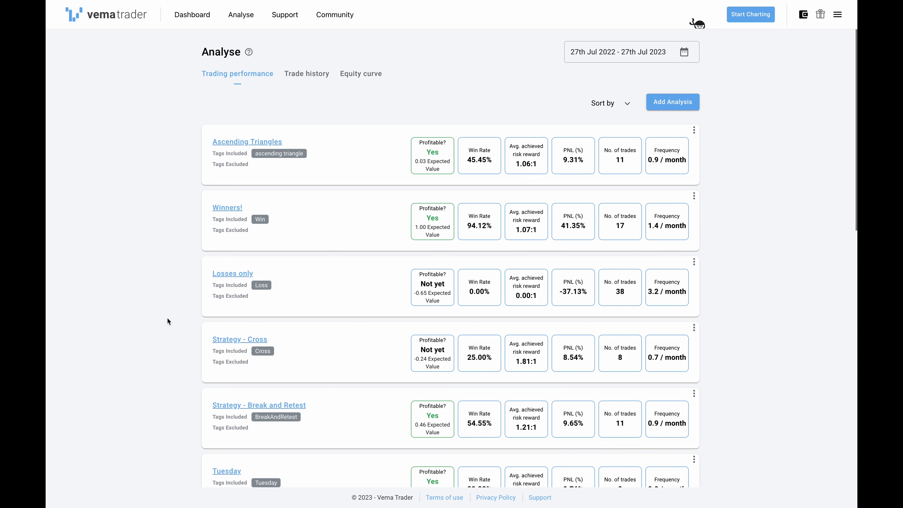
- Open the Strategy - Cross analysis and view its fourth listed trade, a 4 hour long on BTC-USDT-SWAP
left_click(240, 339)
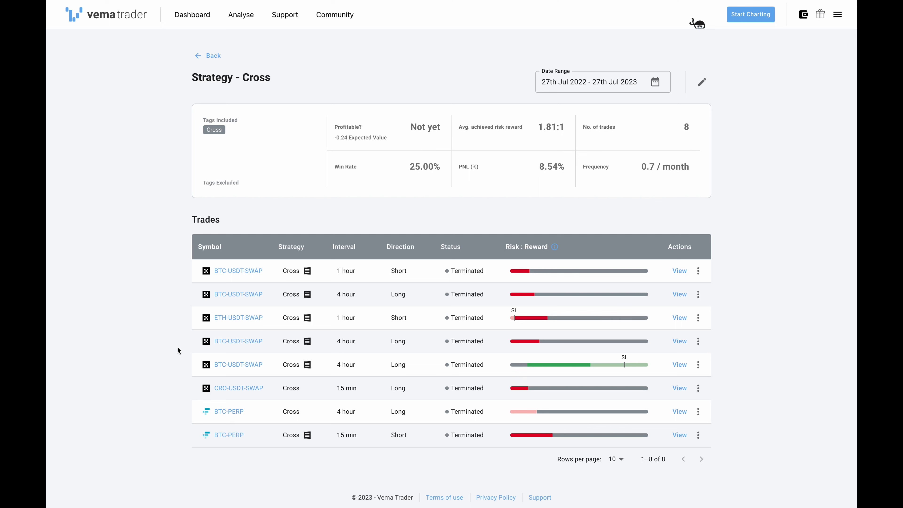
left_click(236, 341)
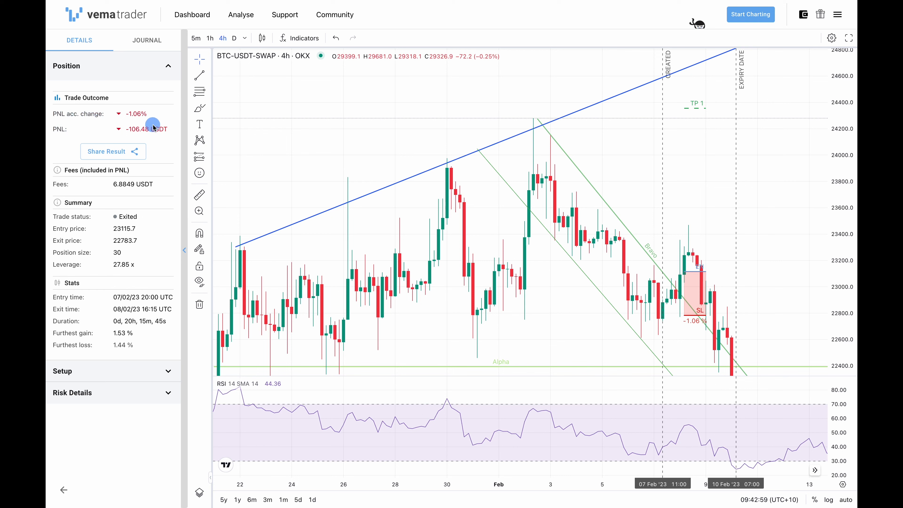
- Collapse the trade's position details and review its setup summary, strategy and trendline conditions against the chart
left_click(131, 66)
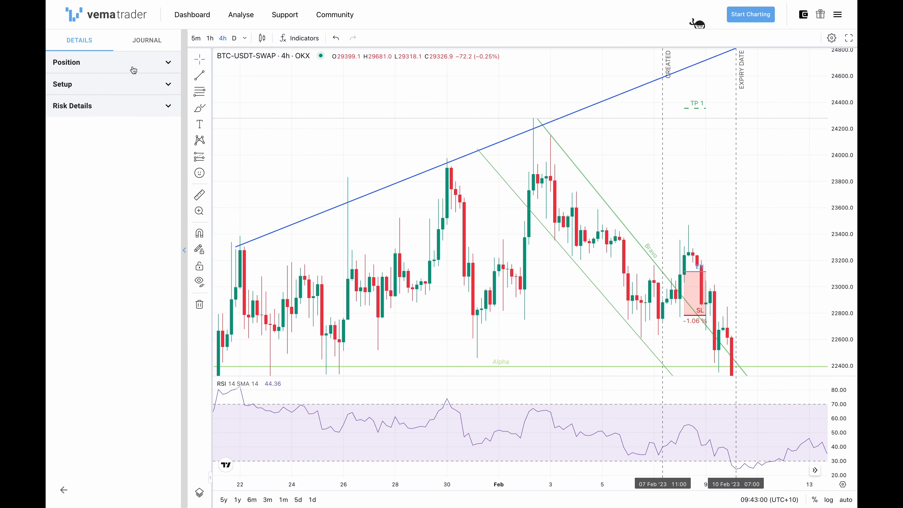
left_click(86, 89)
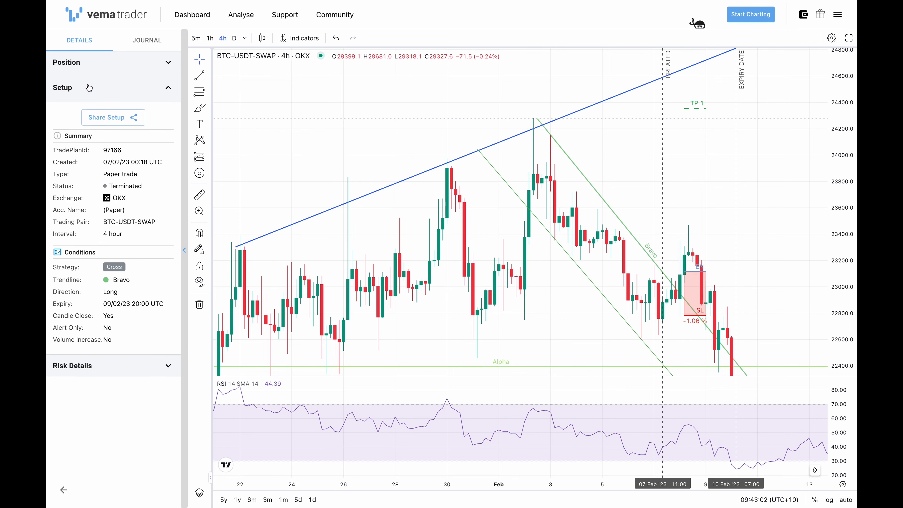
left_click_drag(61, 267, 141, 283)
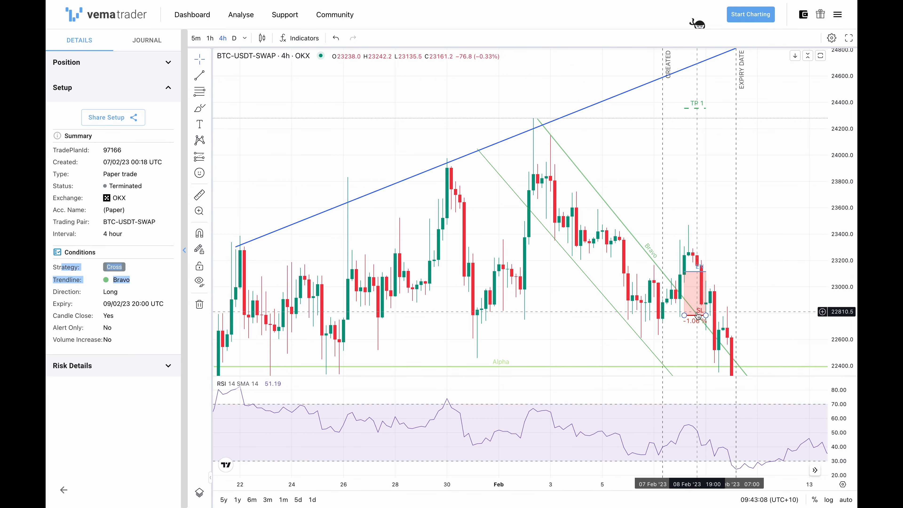
left_click(754, 277)
left_click(86, 286)
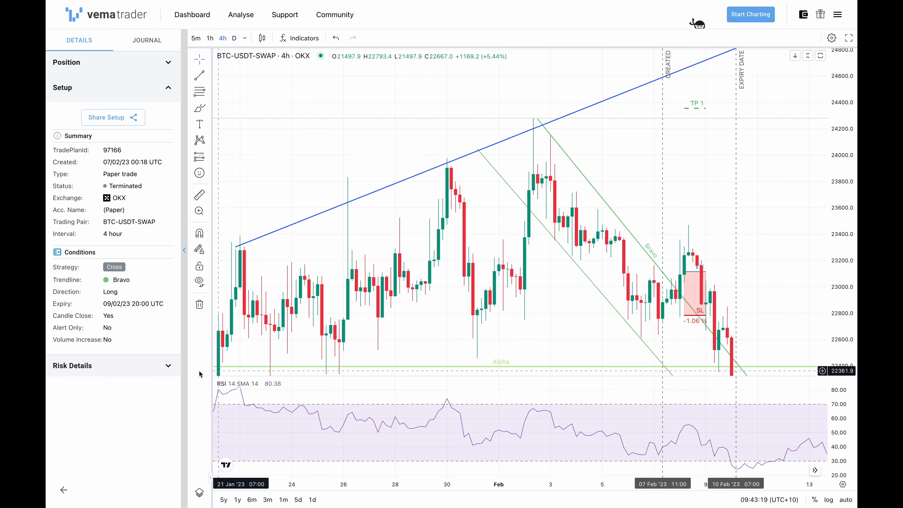
left_click(145, 318)
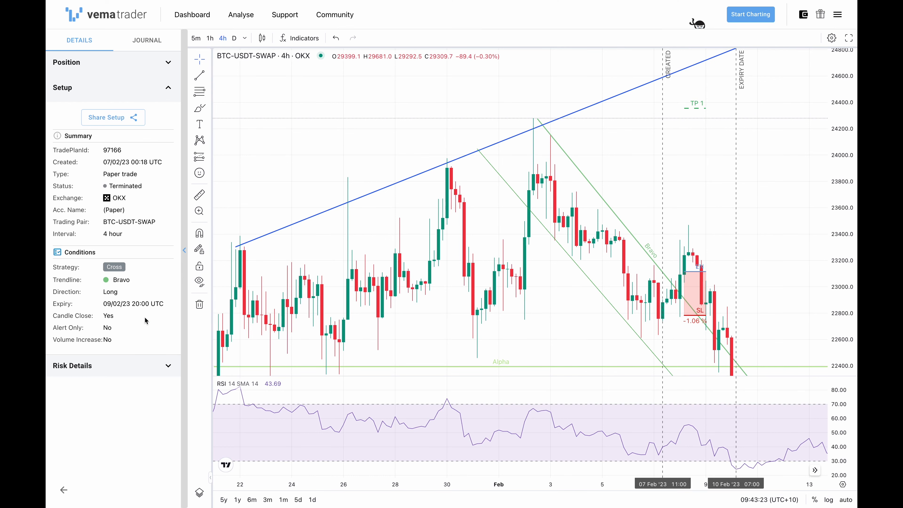
left_click(144, 319)
- Review the trade's journal, reading the entry notes and the logged position entry and stop-loss exit
left_click(170, 44)
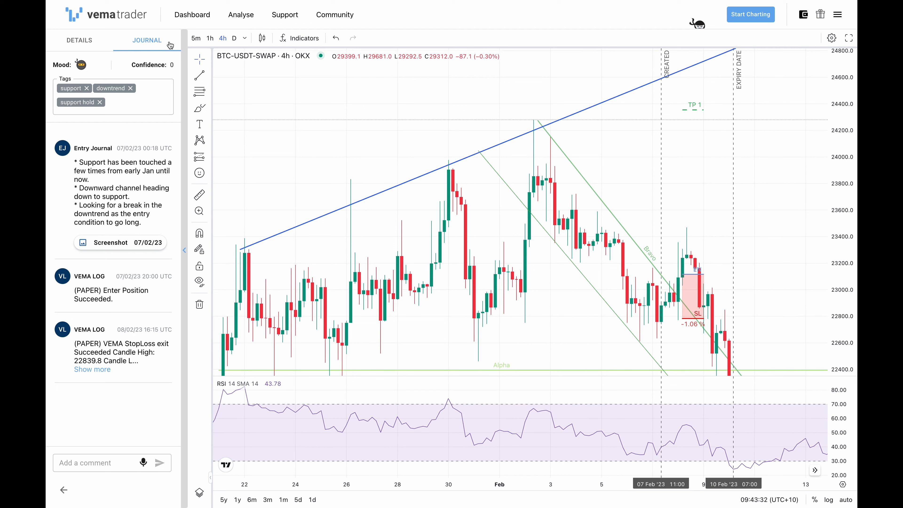
left_click_drag(92, 171, 114, 210)
left_click(114, 209)
left_click(125, 295)
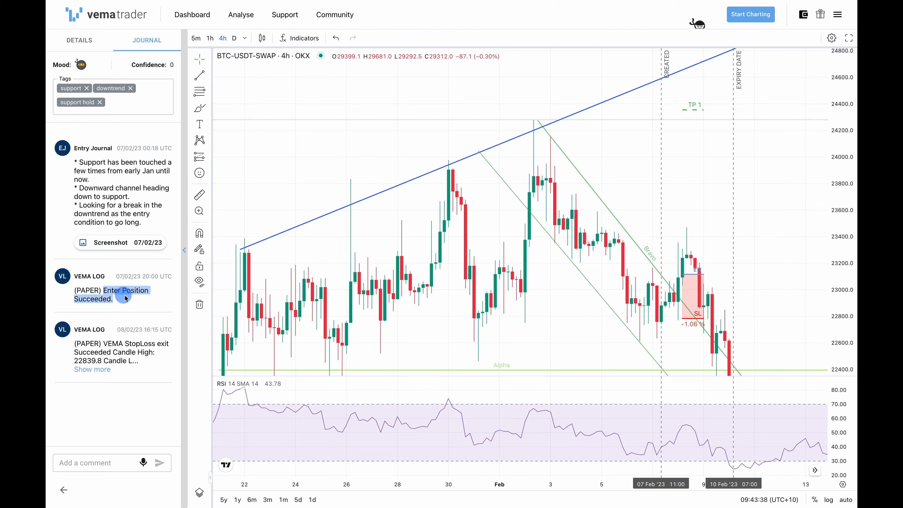
left_click_drag(102, 344, 126, 360)
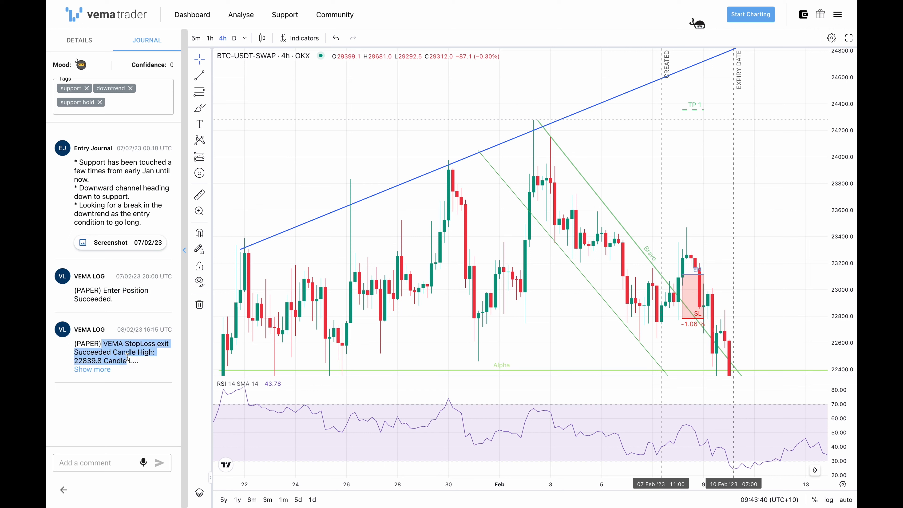
left_click(120, 403)
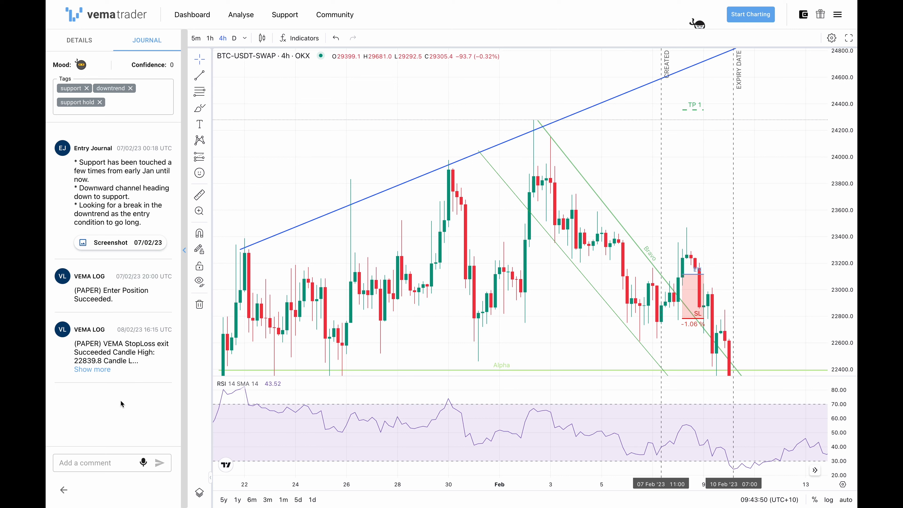
- Add the "faked out" tag to the trade's journal
left_click(101, 457)
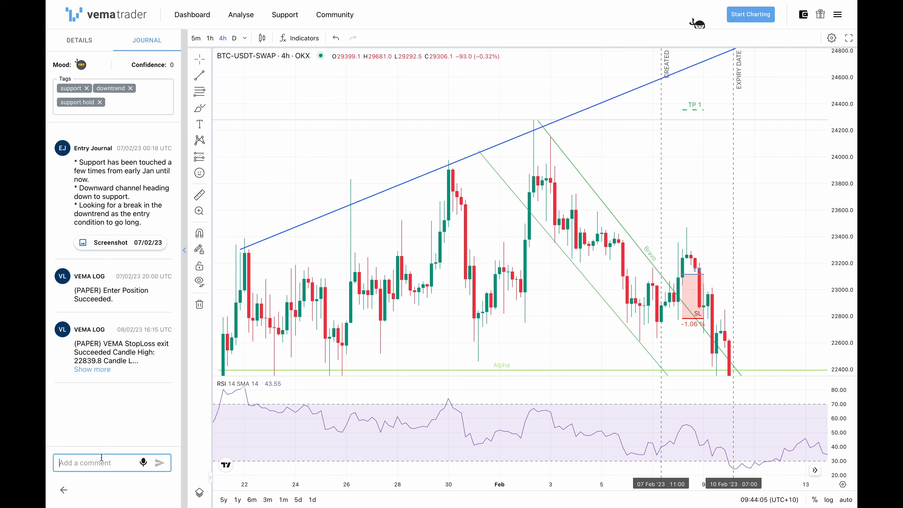
left_click(144, 107)
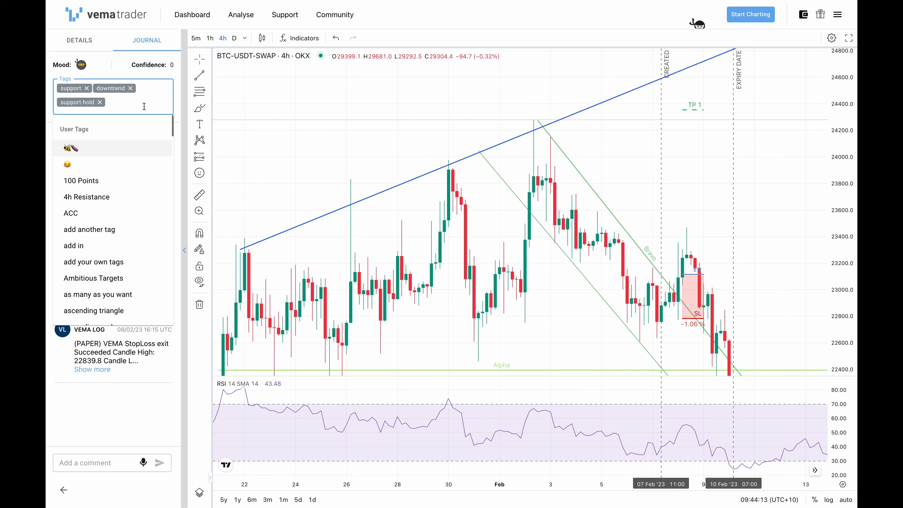
type("fake")
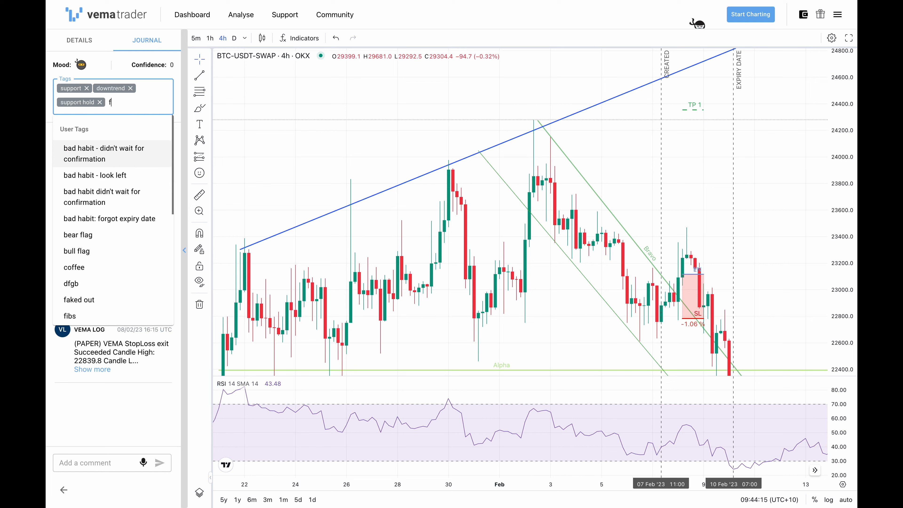
left_click(79, 148)
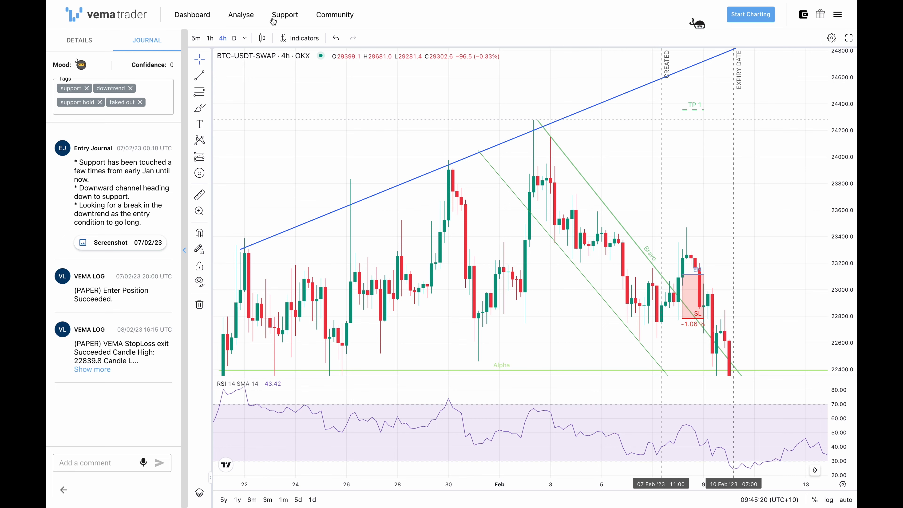
- Open the Support page
left_click(283, 16)
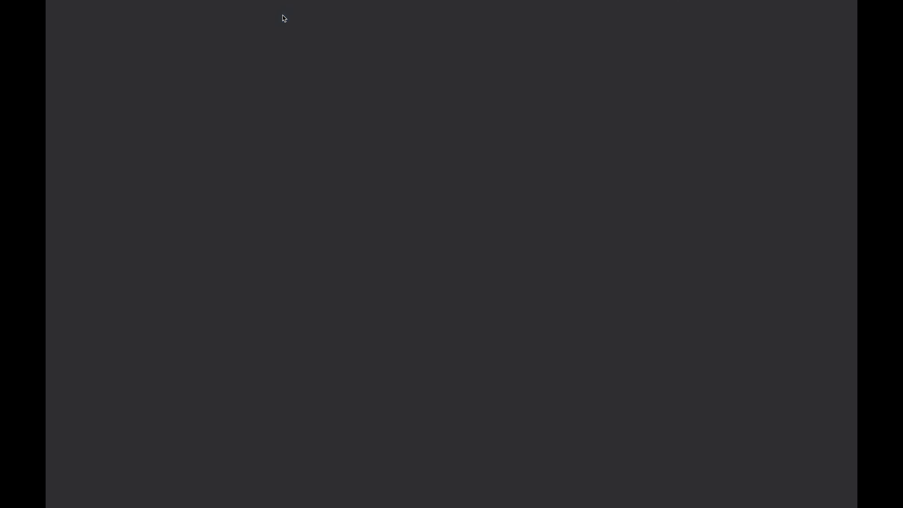